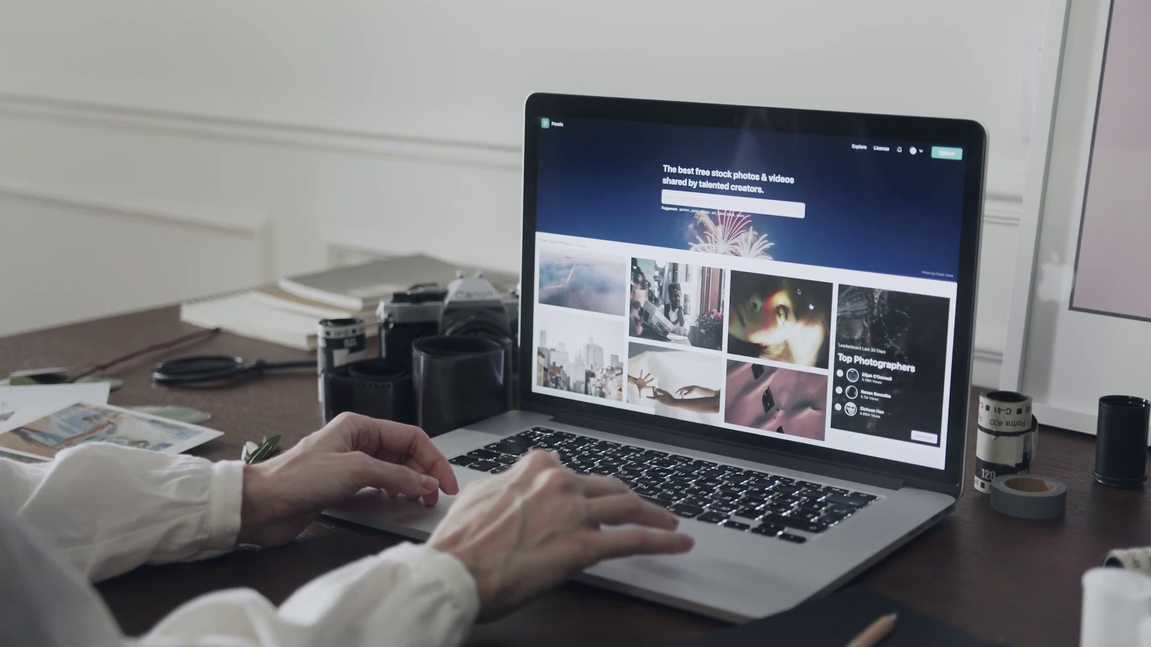
- Scroll down Google's results for 'shopify', led by Shopify's official site
scroll(773, 252, down, 5)
scroll(774, 264, down, 10)
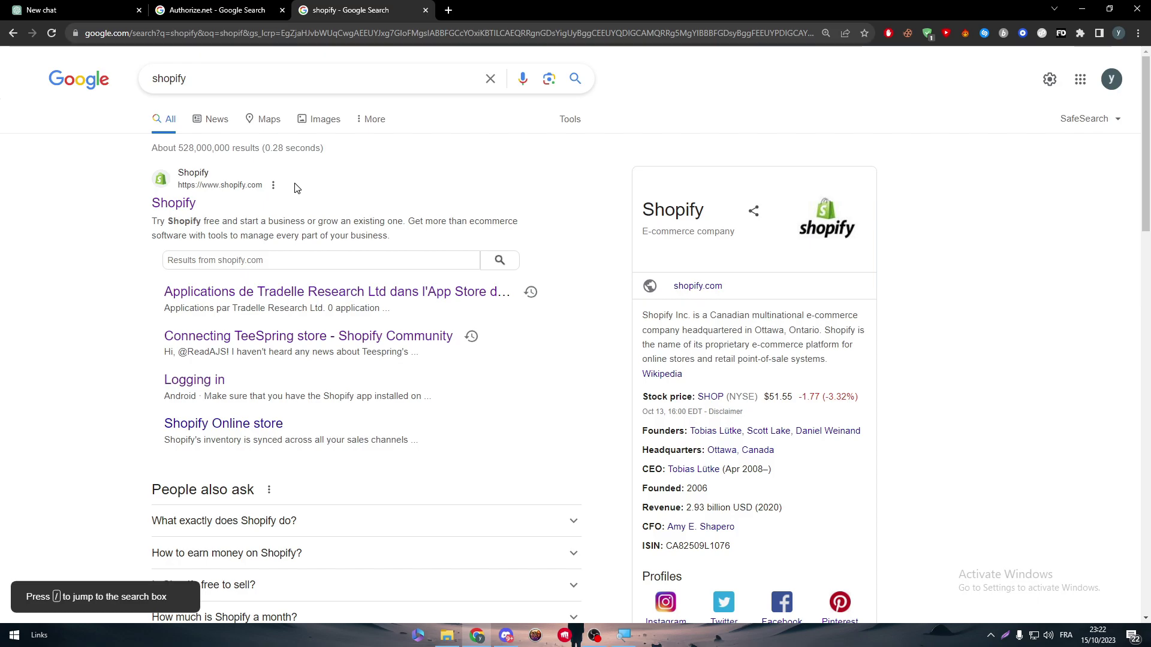
- Go to Shopify's log-in from the result, dismiss the Hola popup, and sign in with Google into My Store
click(174, 207)
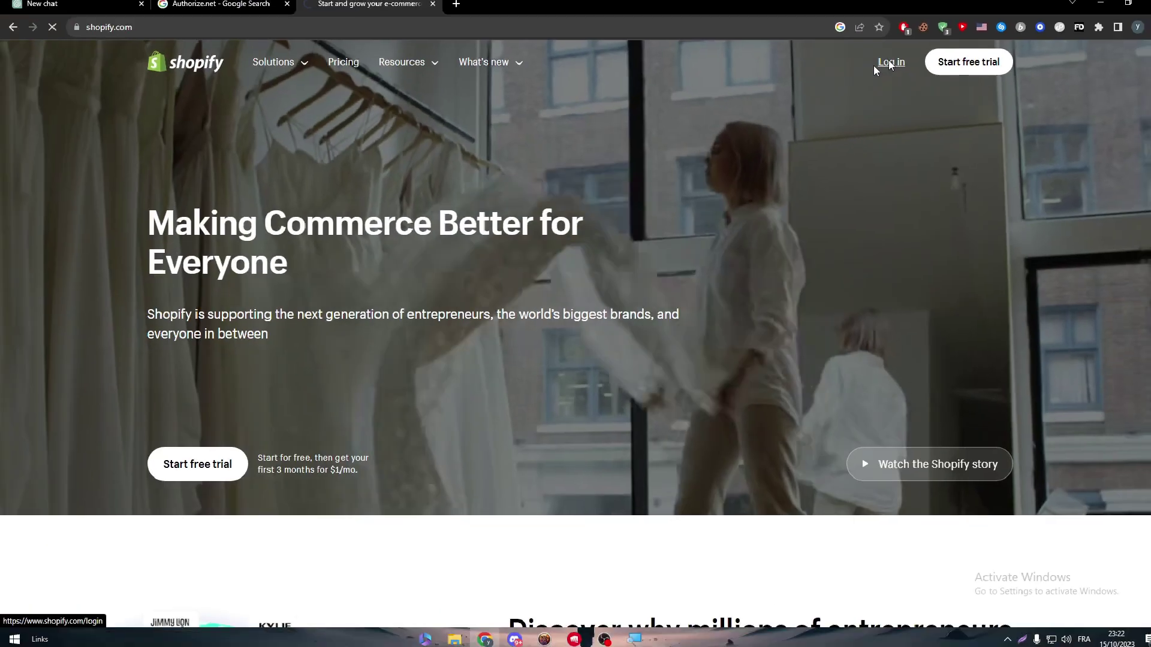
click(890, 63)
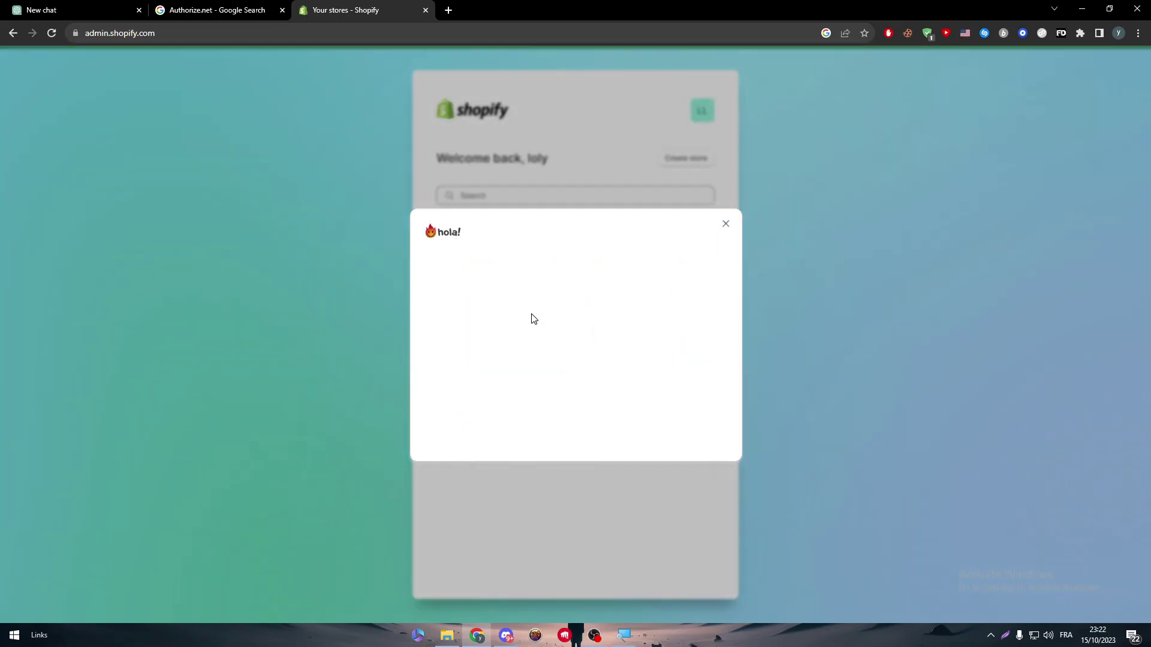
click(698, 248)
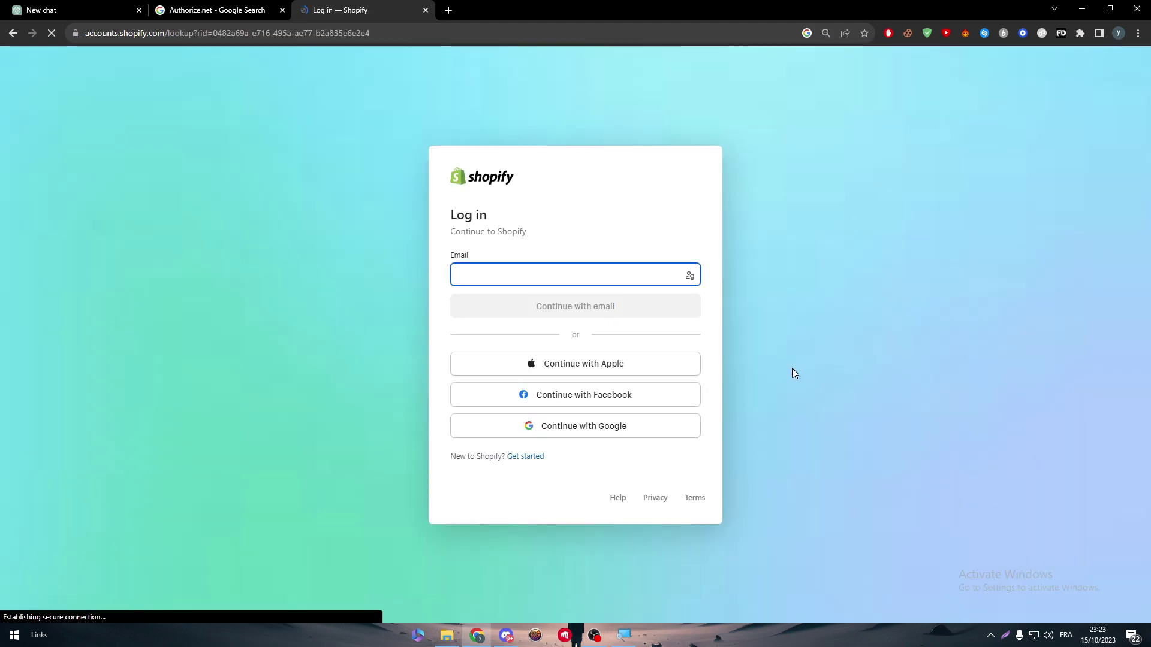
click(590, 429)
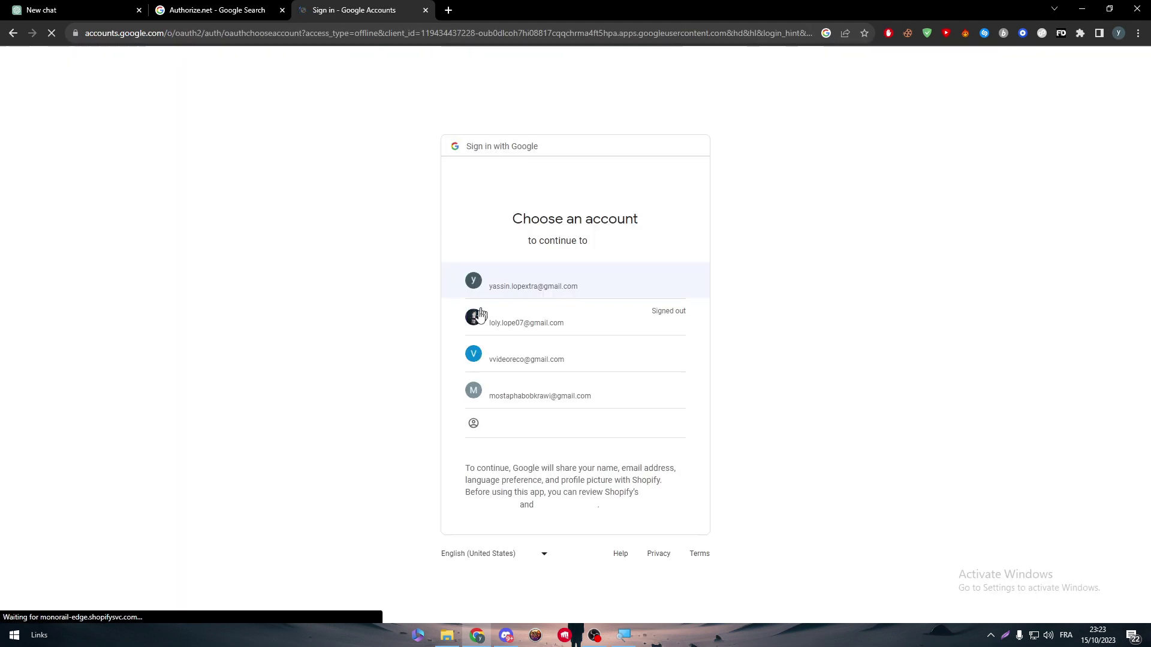
click(623, 281)
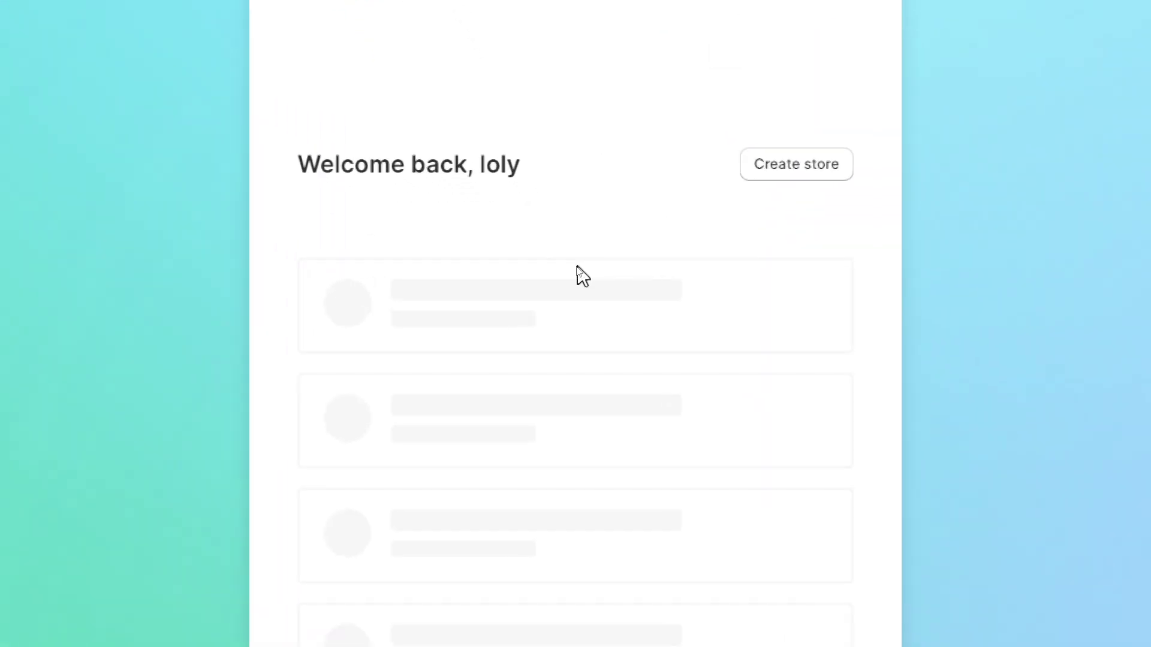
scroll(579, 271, down, 2)
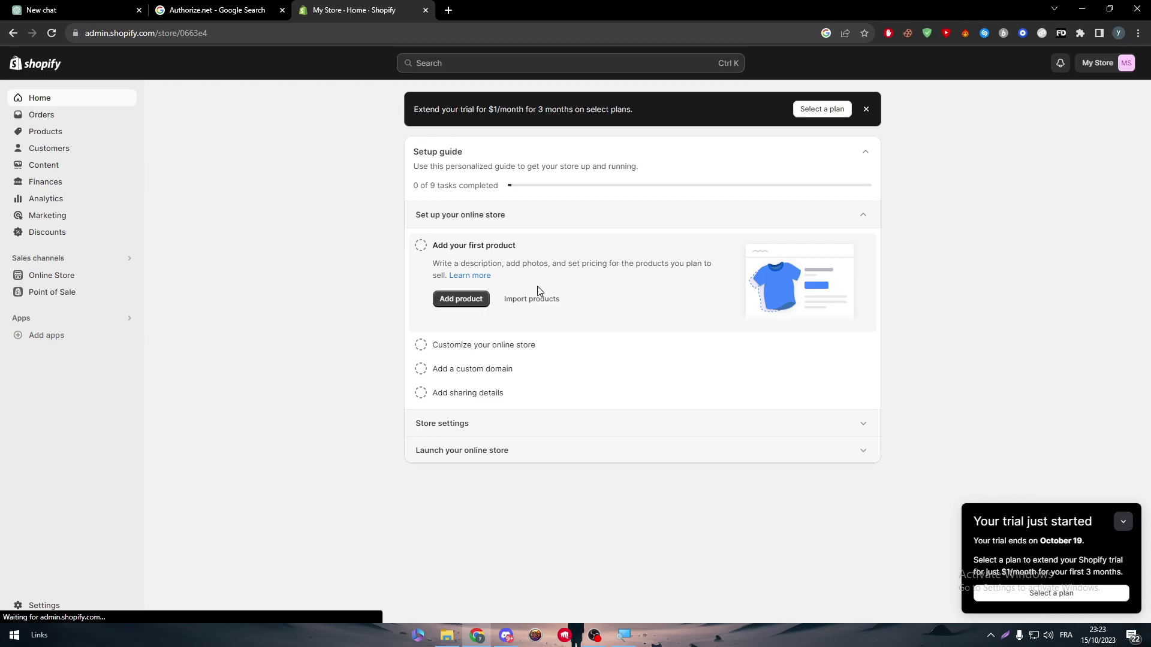
- Open the Authorize.net homepage, accept its cookies, and read its heading and payment offerings
click(217, 9)
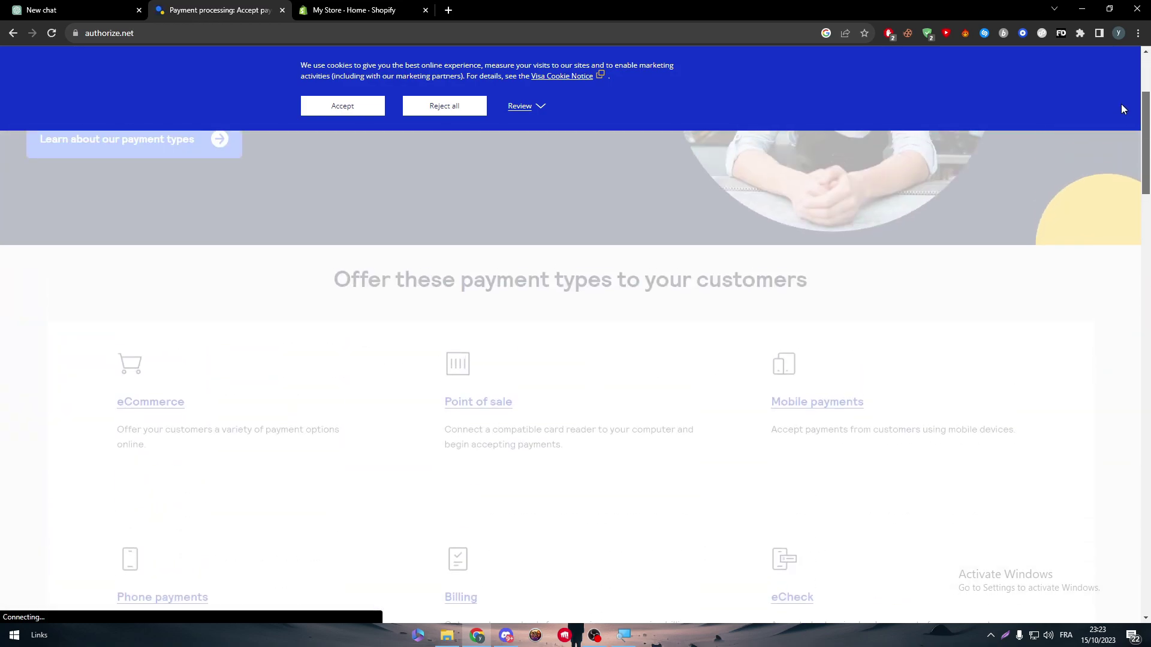
click(353, 119)
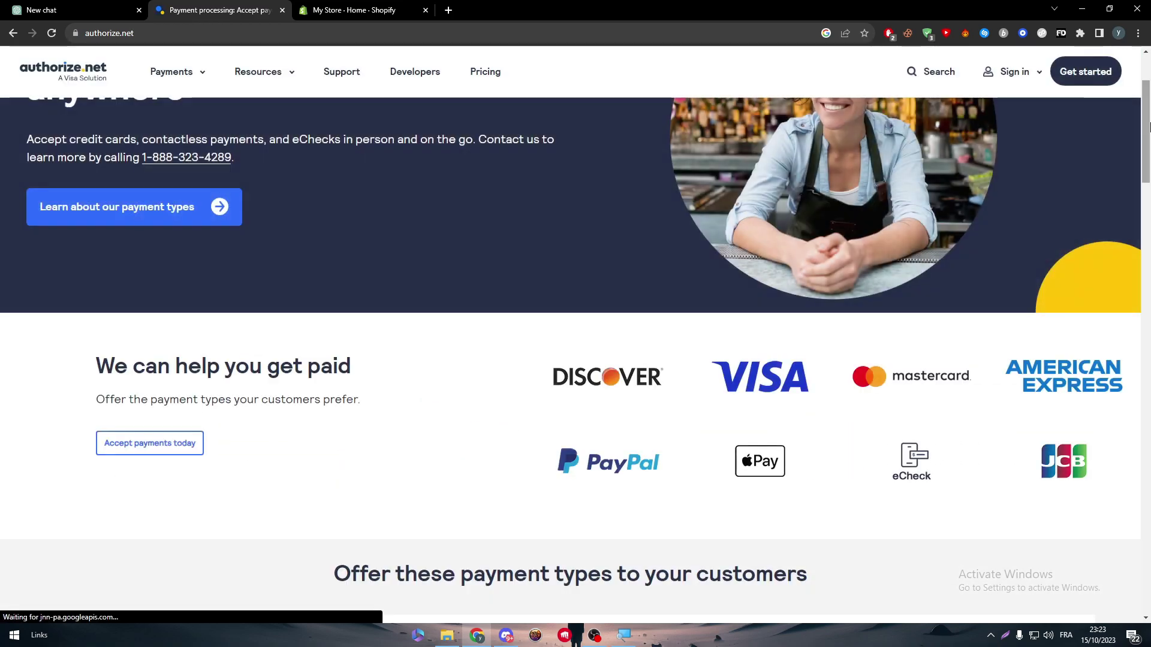
scroll(709, 350, down, 2)
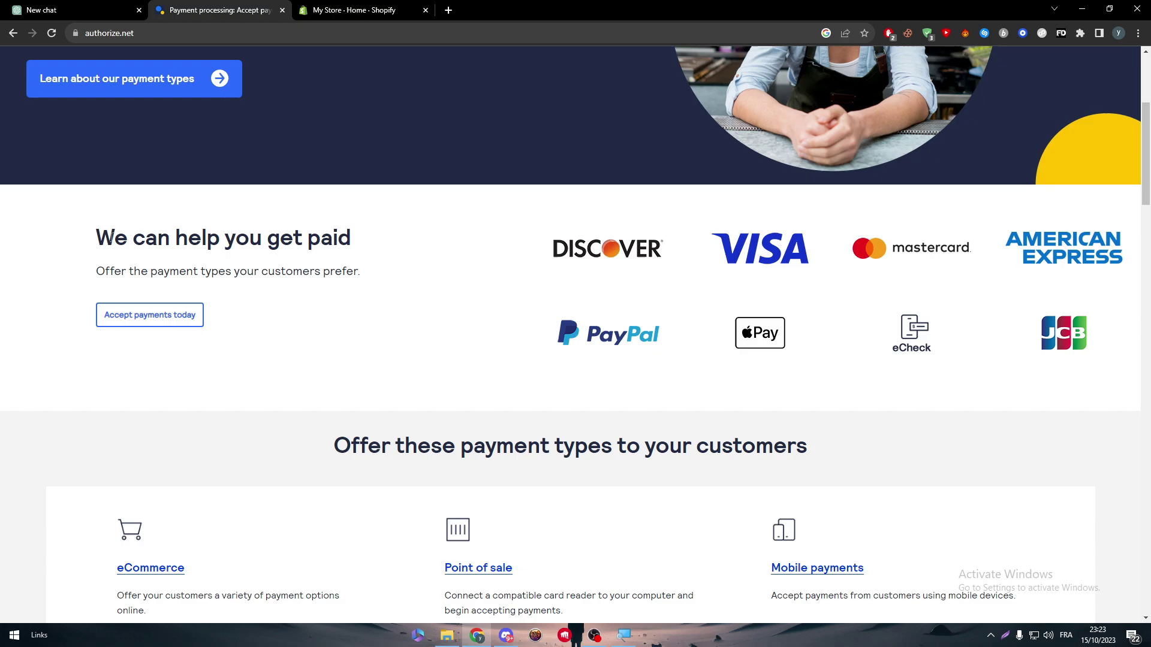
drag(111, 238, 342, 262)
click(221, 262)
drag(140, 270, 480, 265)
click(539, 260)
mouse_move(1148, 208)
mouse_down()
mouse_move(1107, 239)
mouse_move(1064, 349)
mouse_move(1139, 210)
mouse_move(1147, 557)
mouse_move(1147, 210)
mouse_up()
- Rerun the Google search as 'Authorize.net and shopify'
key(alt+Left)
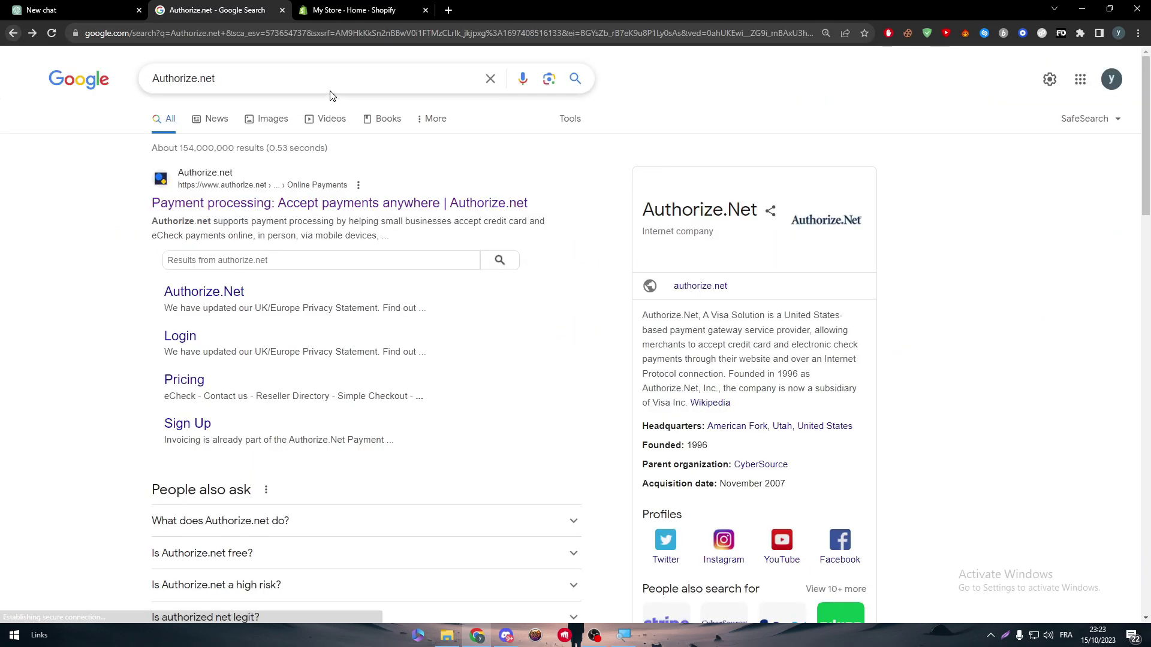
double_click(207, 79)
text(and shopify)
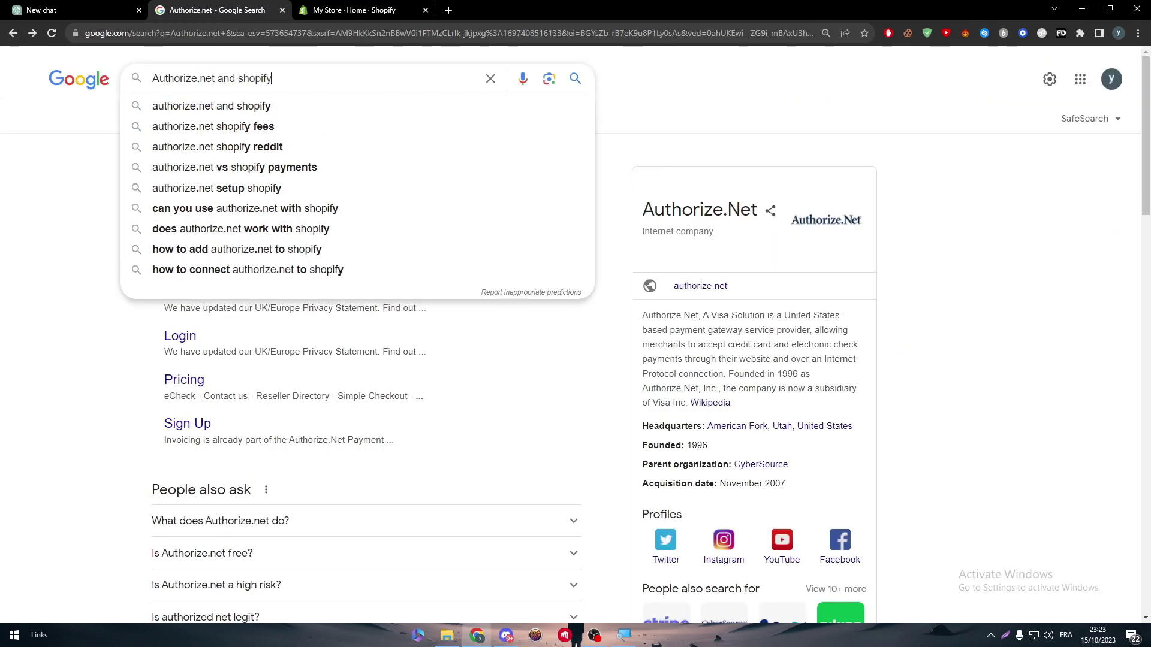
key(Return)
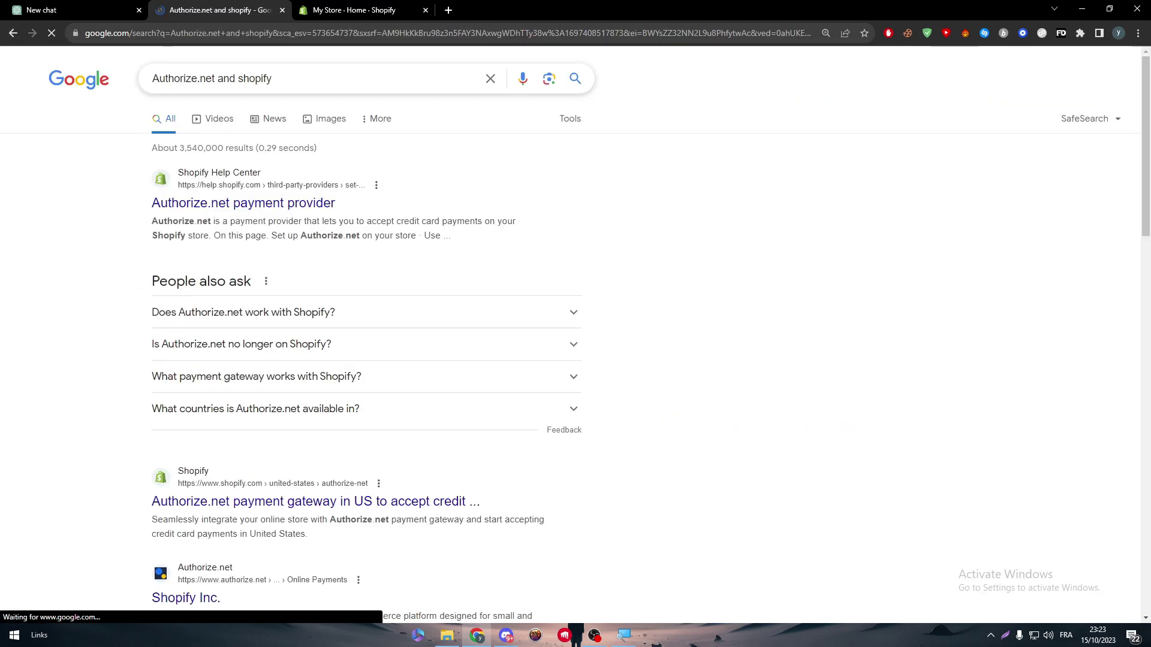
- Open Shopify Help Center's 'Authorize.net payment provider' article and read its heading and note
ctrl+click(307, 204)
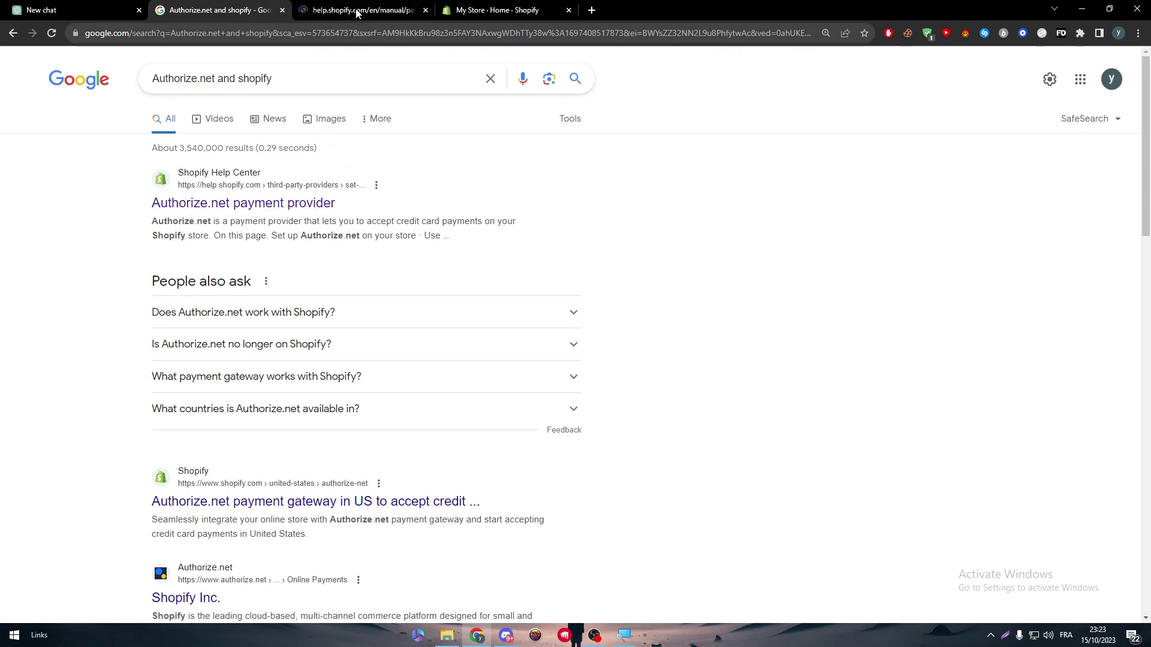
key(ctrl+Tab)
drag(149, 227, 328, 242)
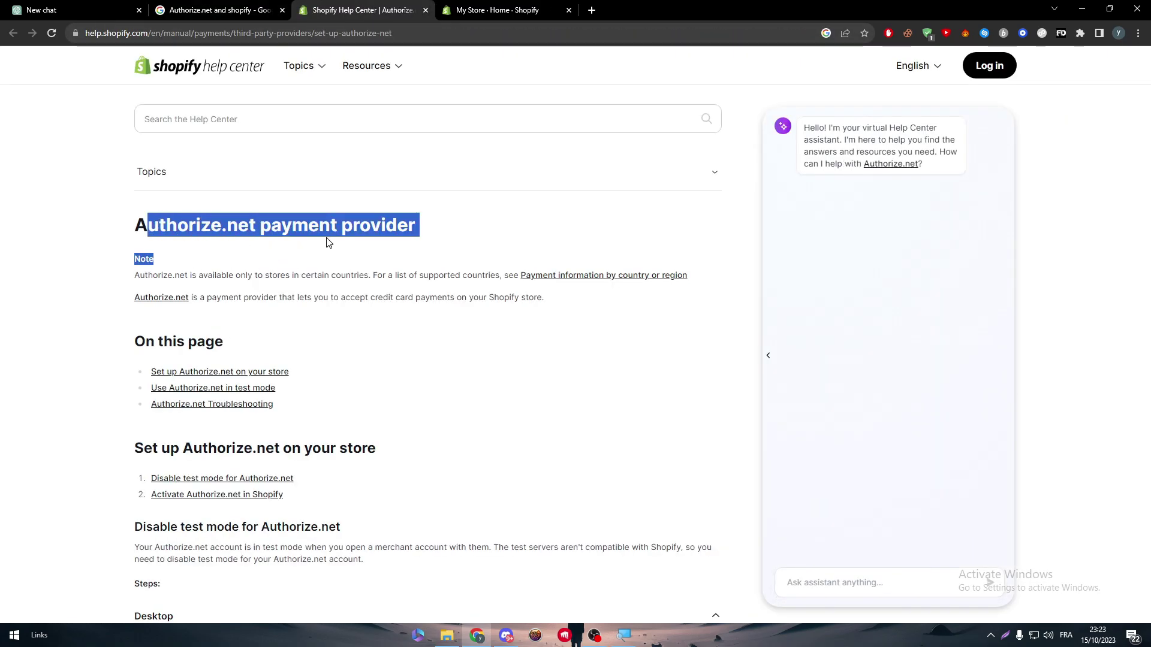
click(429, 230)
drag(105, 265, 301, 272)
click(325, 275)
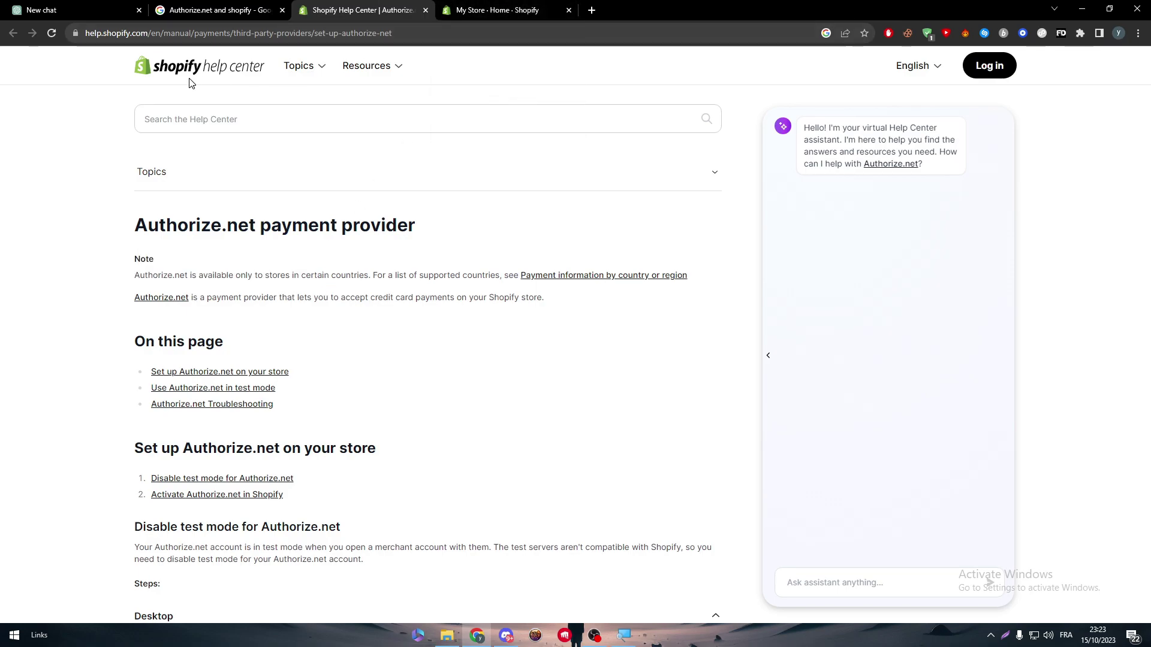
- From the admin's apps options, open the Shopify App Store and search for 'authori'
click(498, 10)
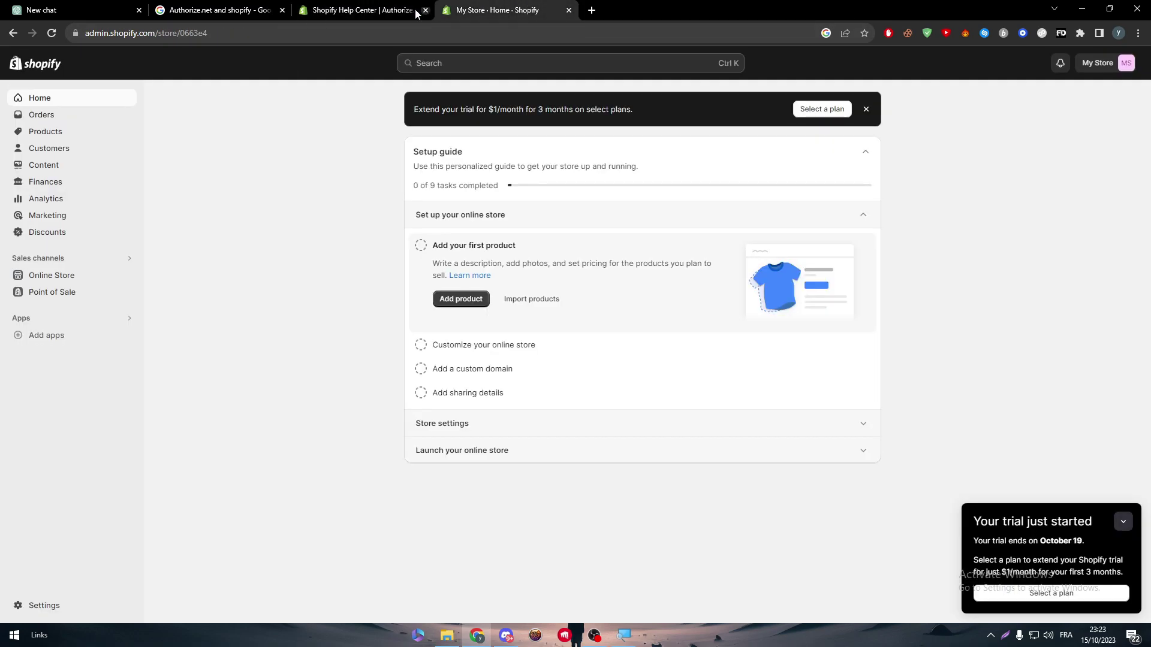
click(44, 340)
click(647, 570)
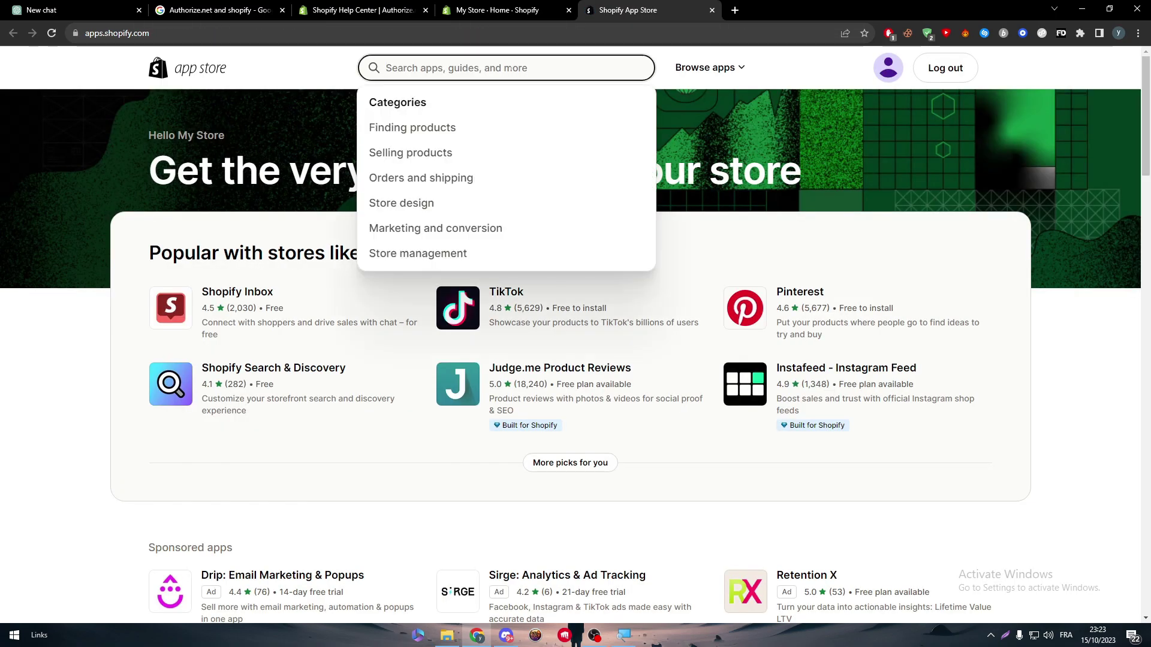
text(authori)
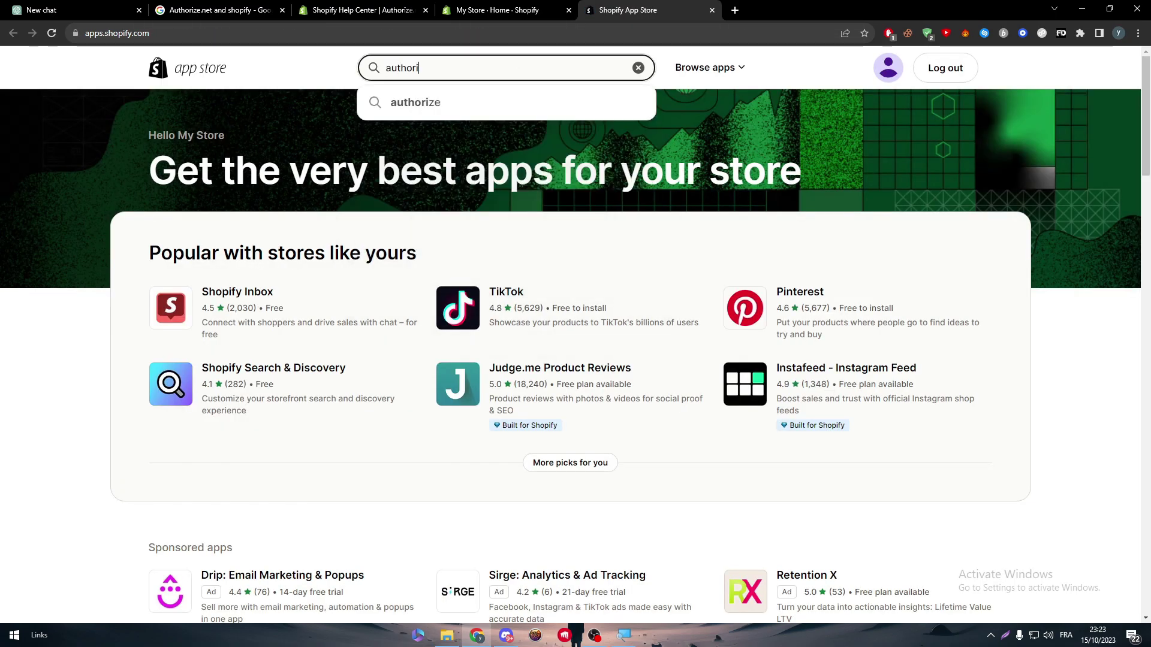
key(Return)
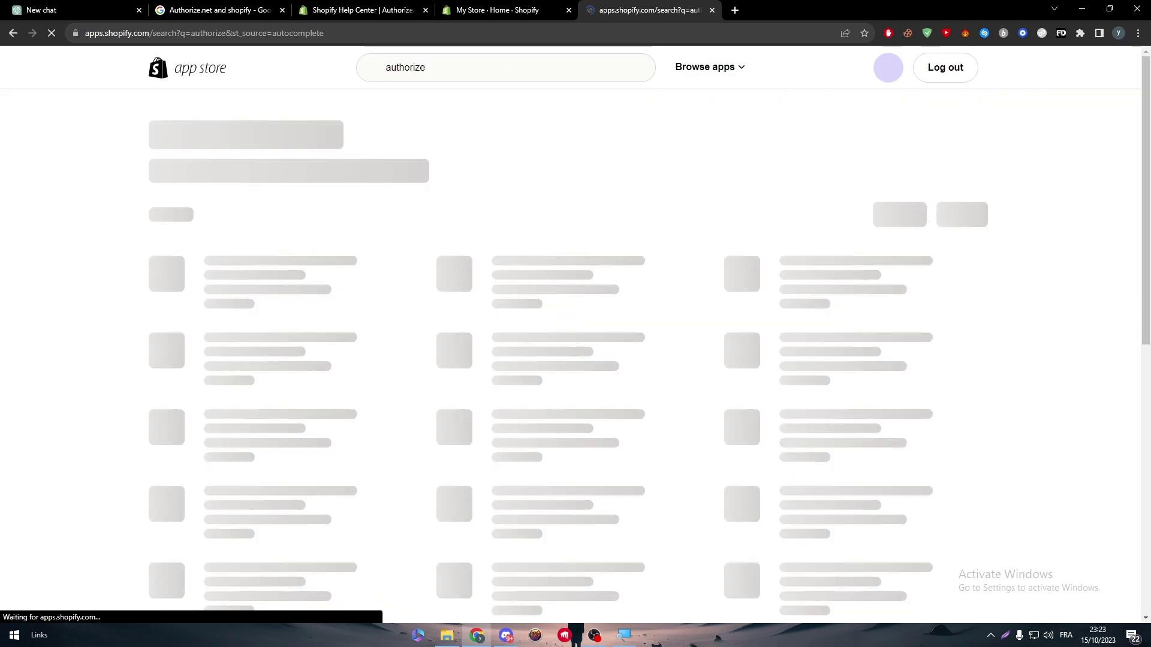
- Edit the App Store query toward 'authorize.net' and search again
click(429, 67)
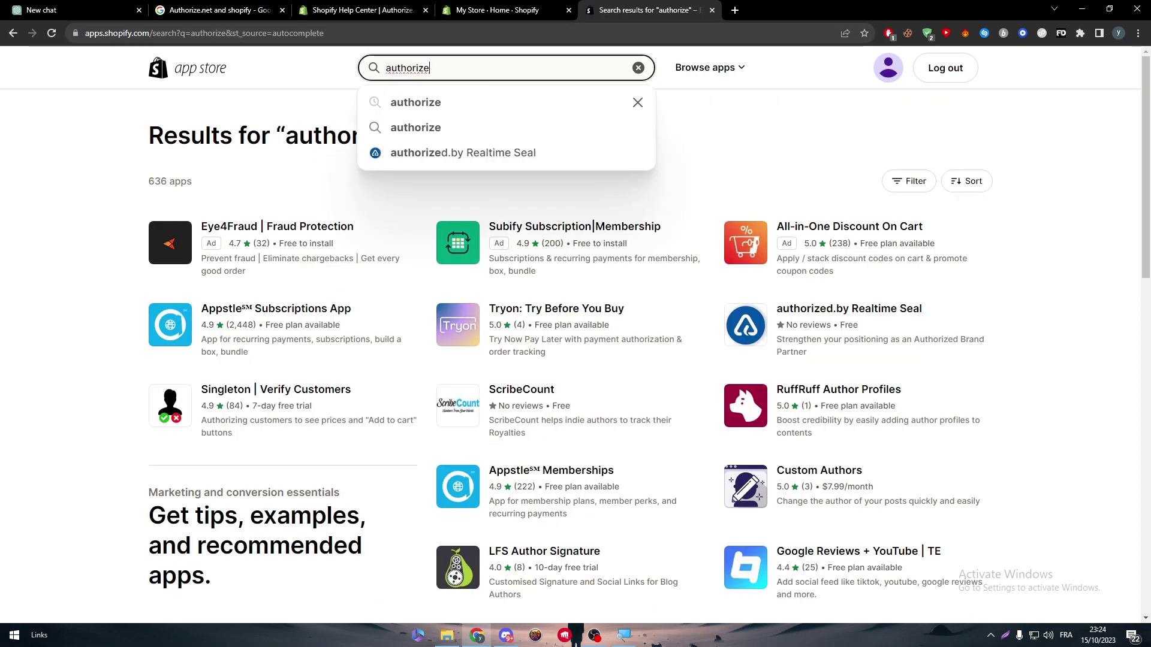
text(.et)
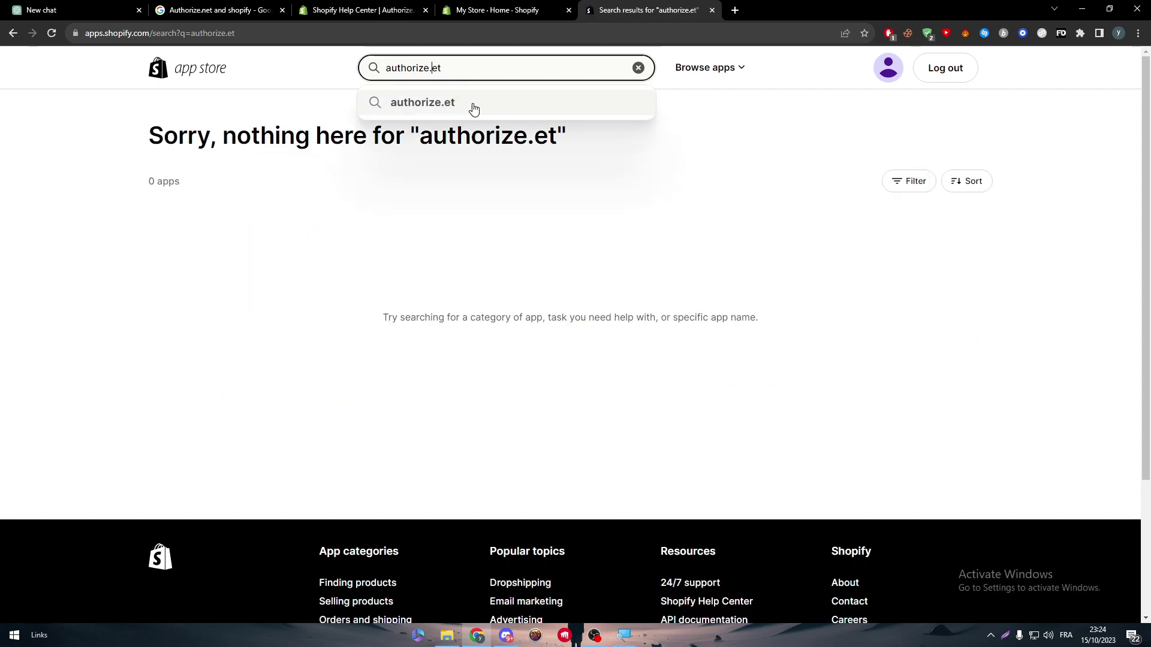
key(Left)
key(Left)
text(n)
key(Return)
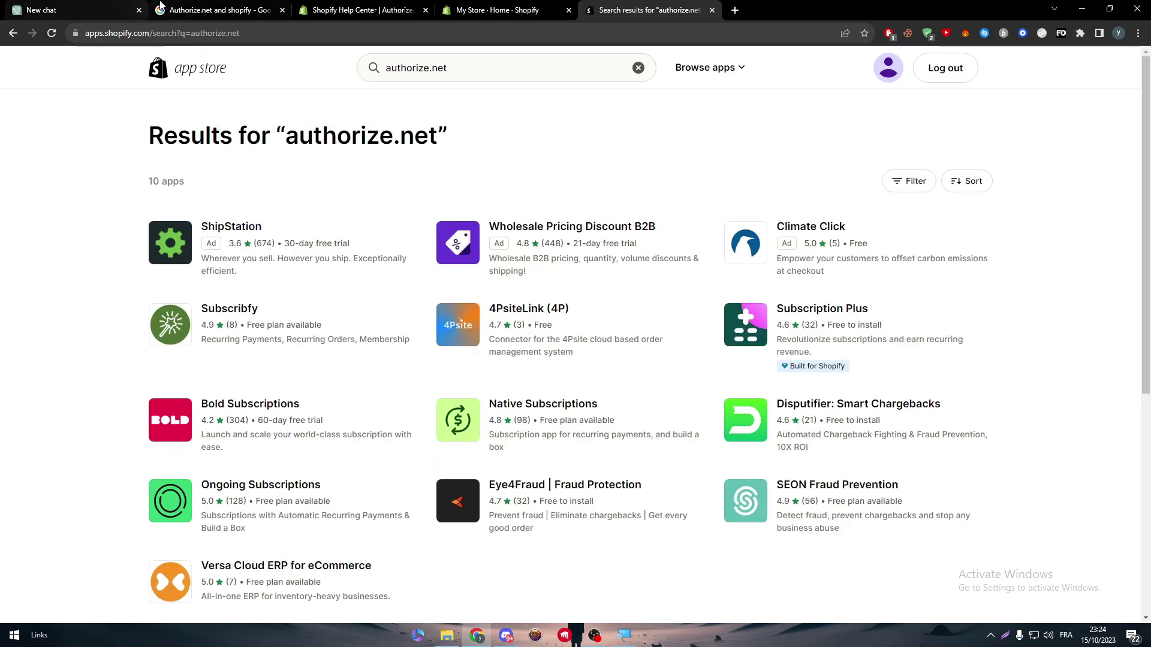
- Return to the earlier Authorize.net Google results and reopen the Authorize.net homepage
click(216, 10)
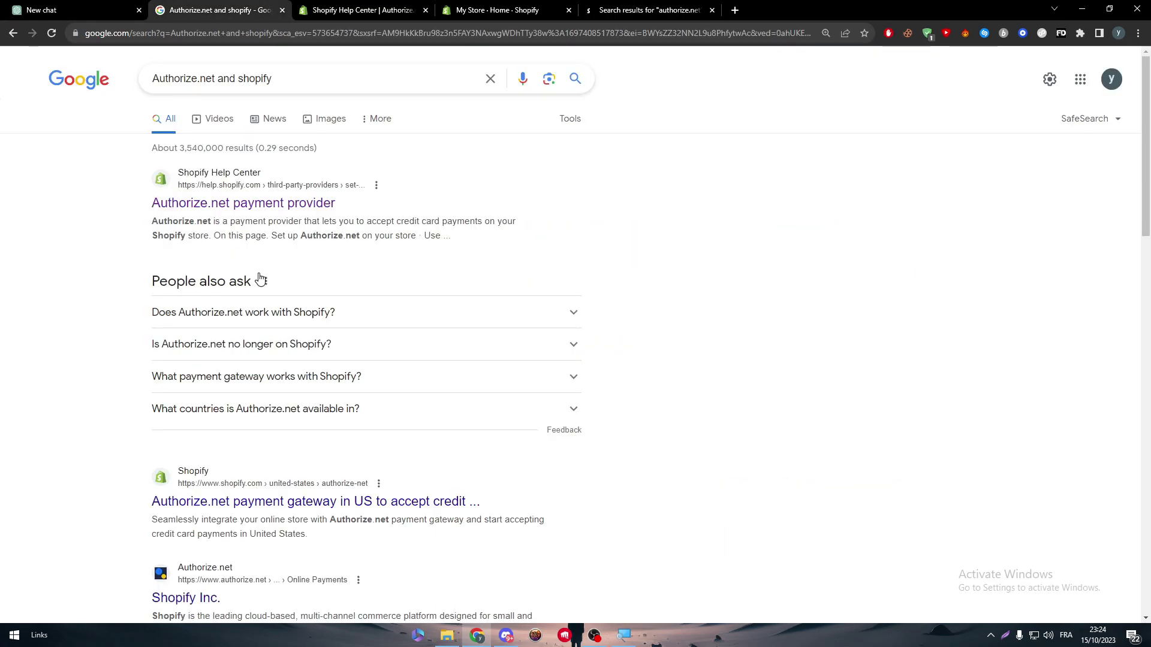
click(12, 33)
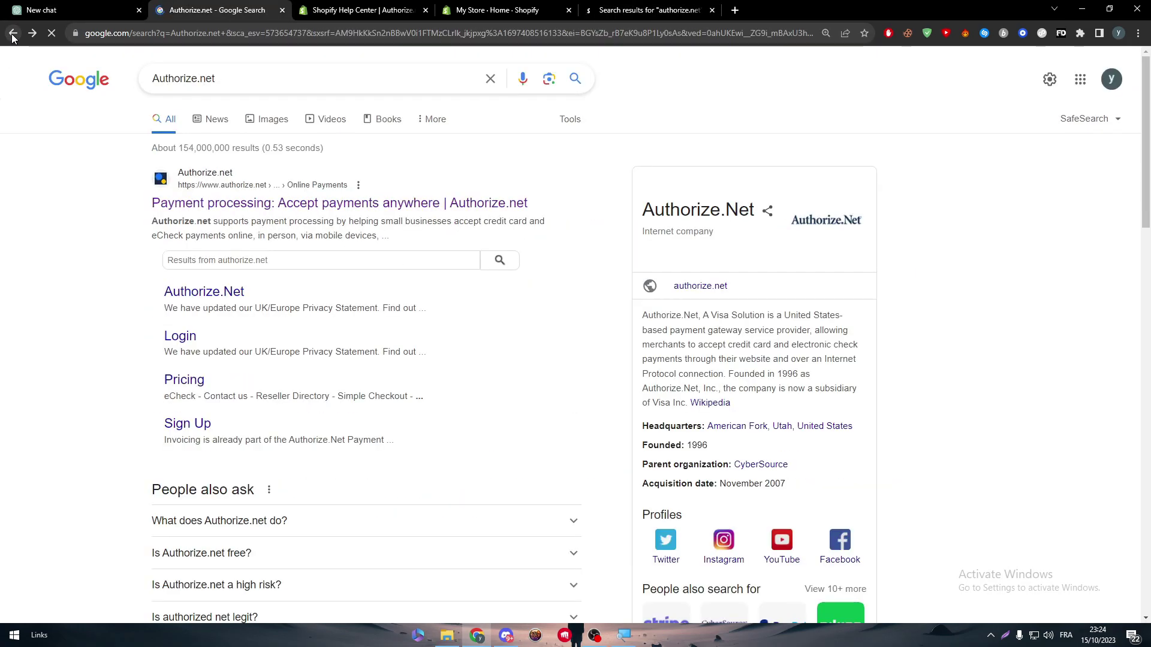
click(157, 178)
- Go back to the App Store's 'authorize' results, scroll through them, then return to My Store admin
click(645, 10)
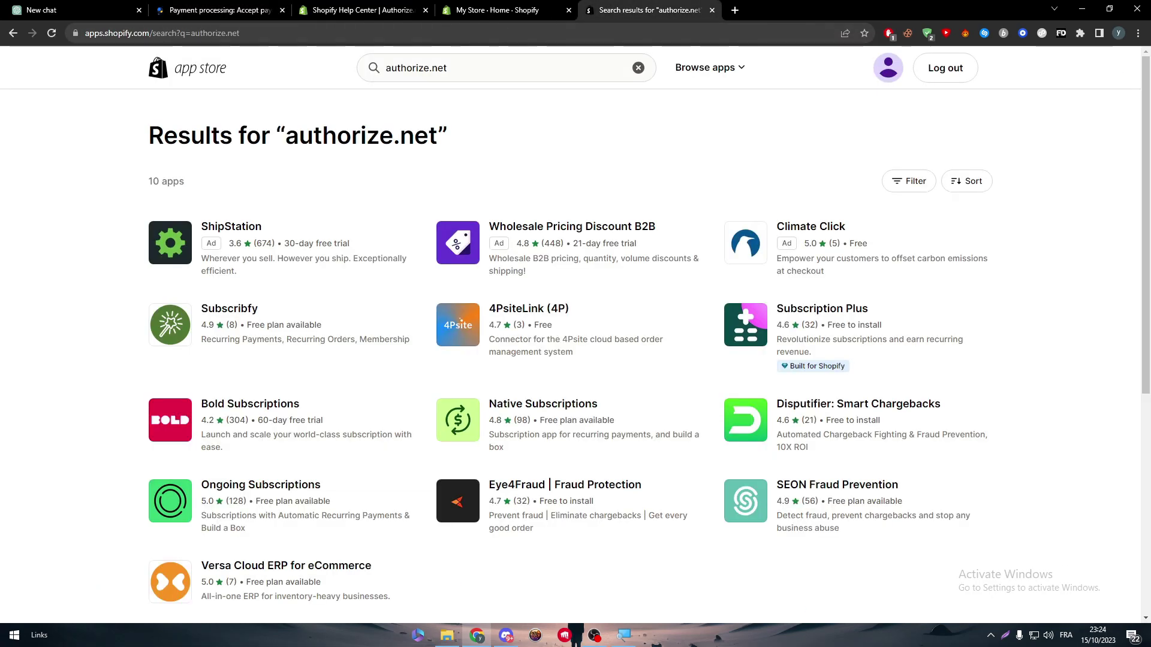
click(14, 33)
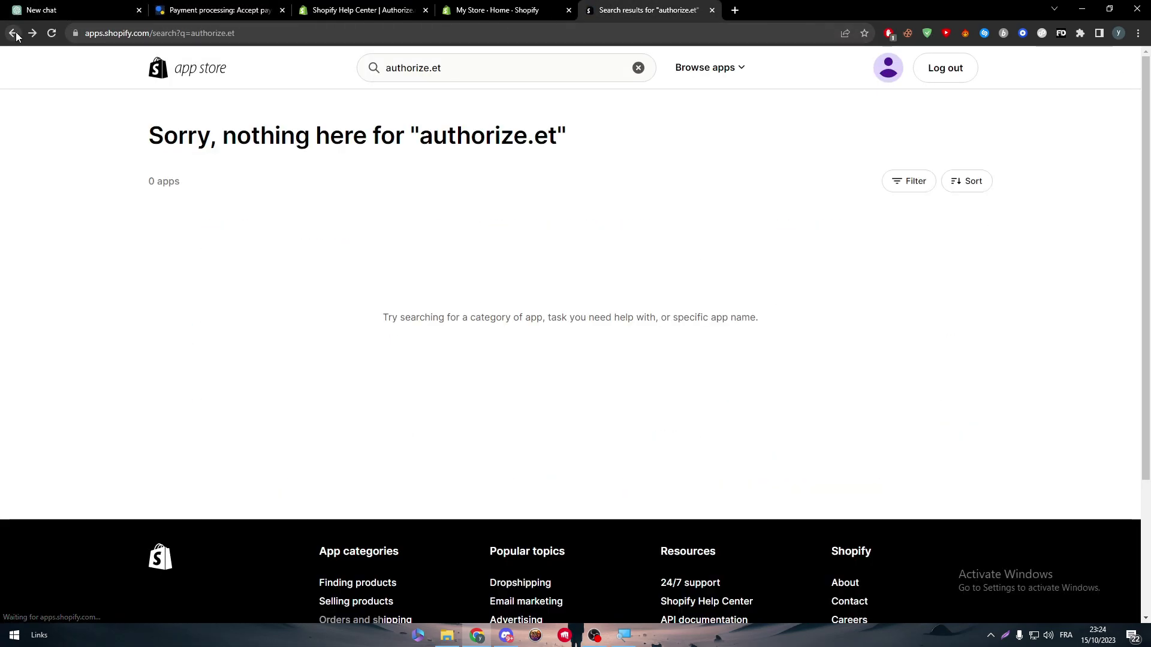
click(13, 33)
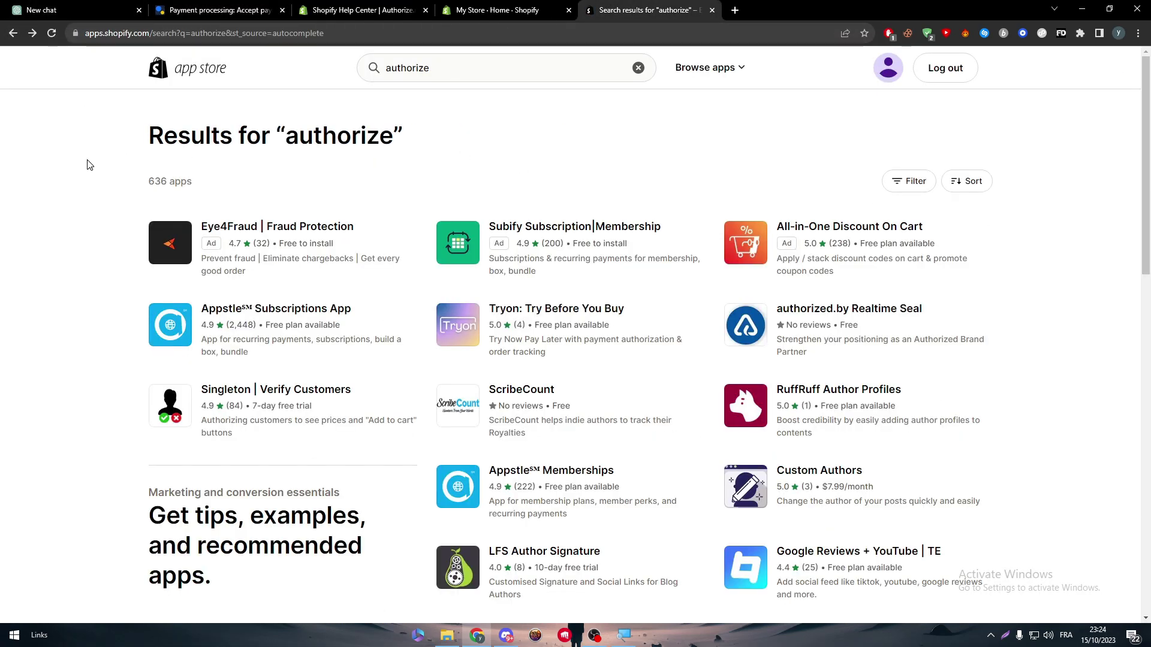
scroll(330, 232, down, 14)
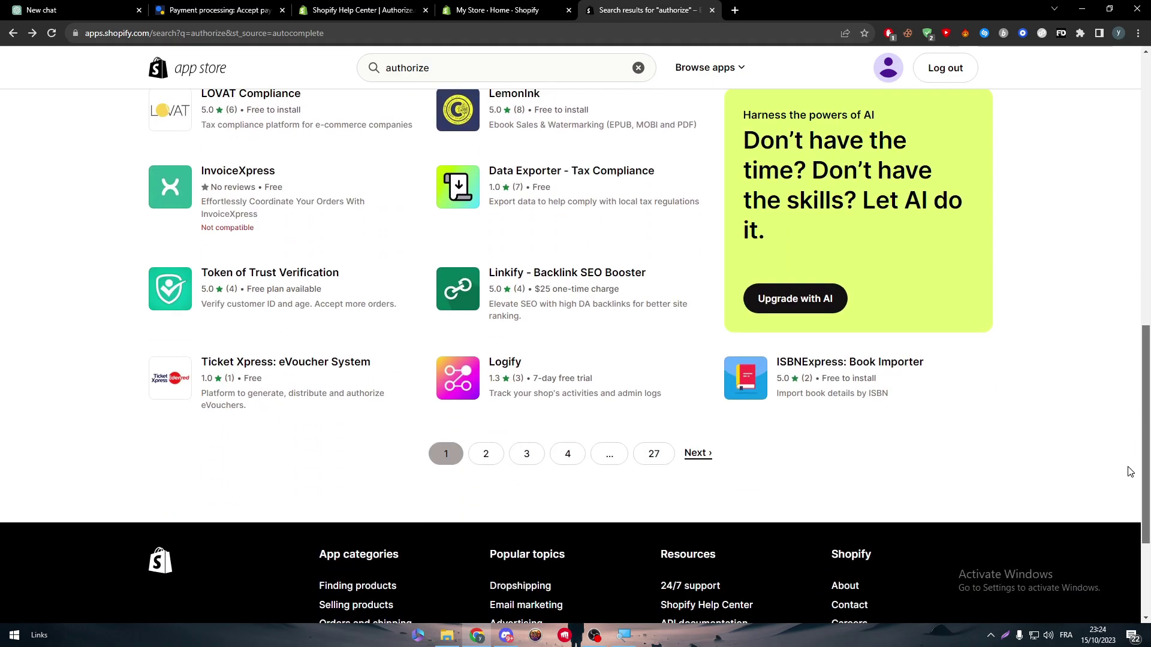
scroll(1103, 231, up, 13)
scroll(1104, 231, down, 13)
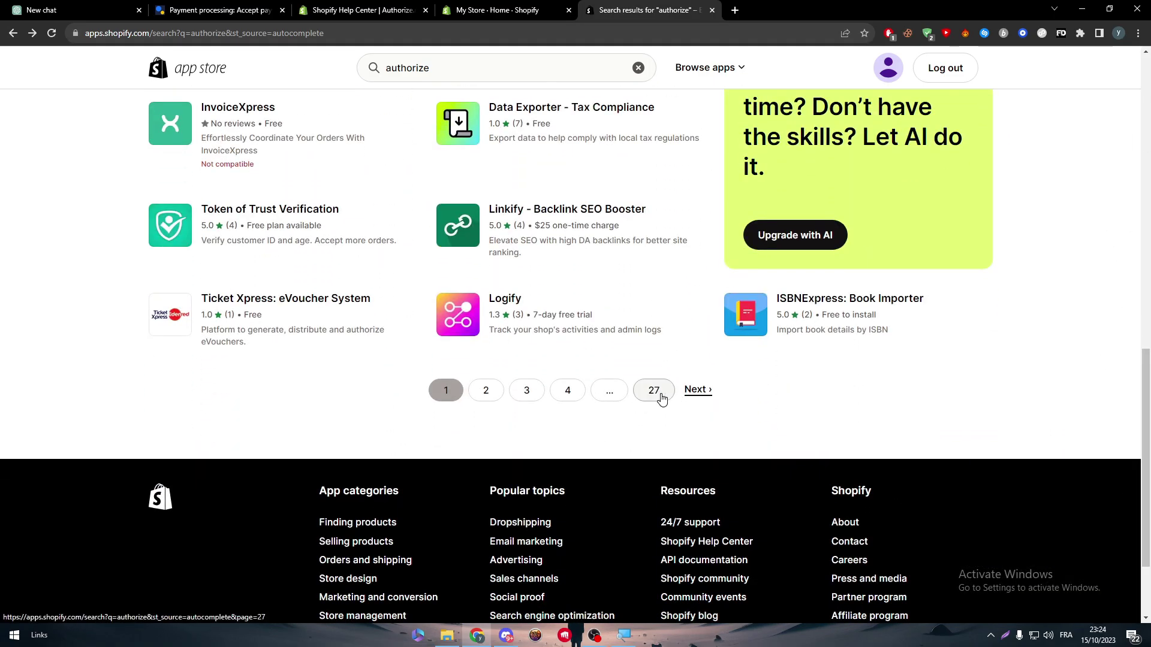
scroll(715, 413, up, 13)
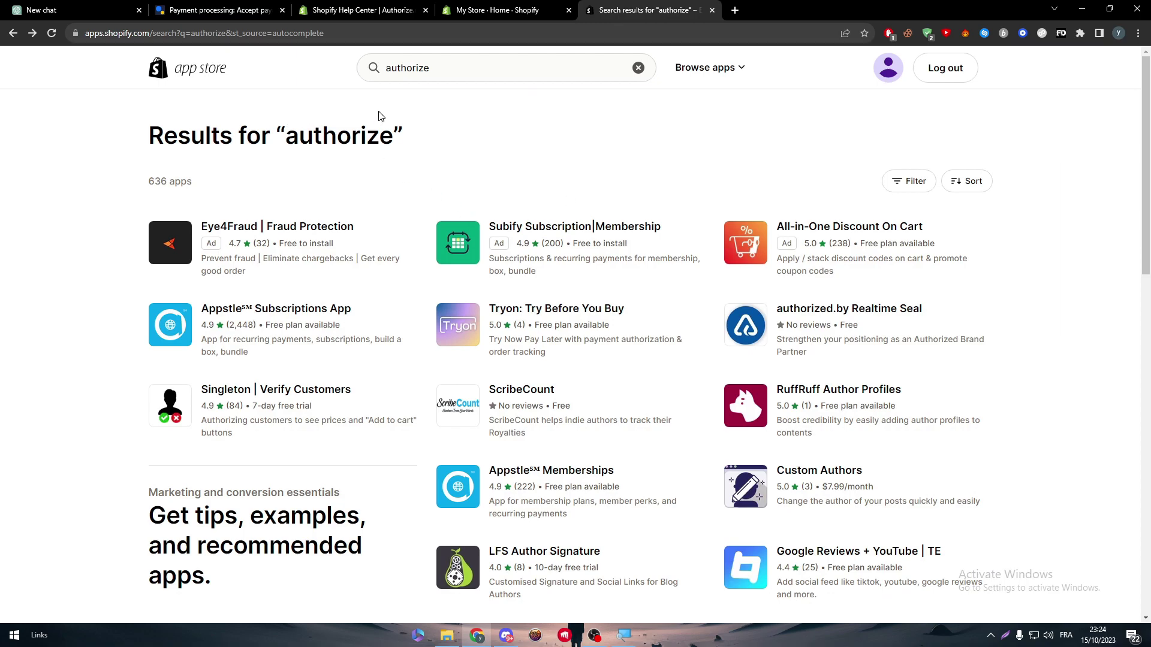
click(363, 9)
click(487, 9)
- Close the suggested apps popup and open Settings > Payments
click(853, 110)
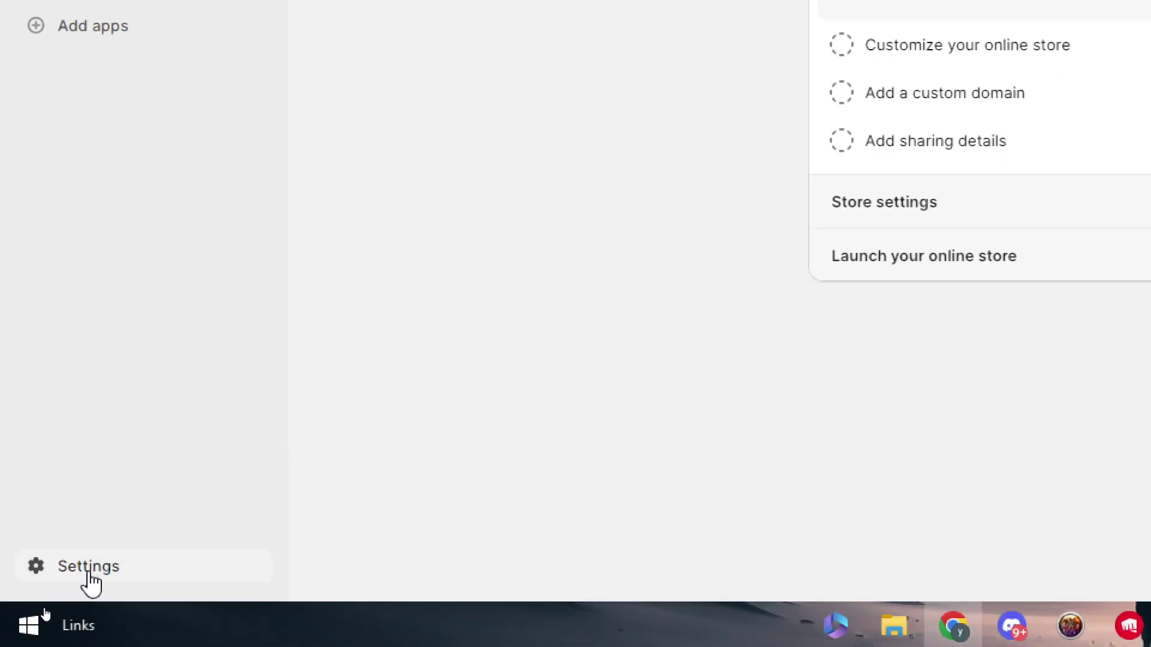
click(76, 581)
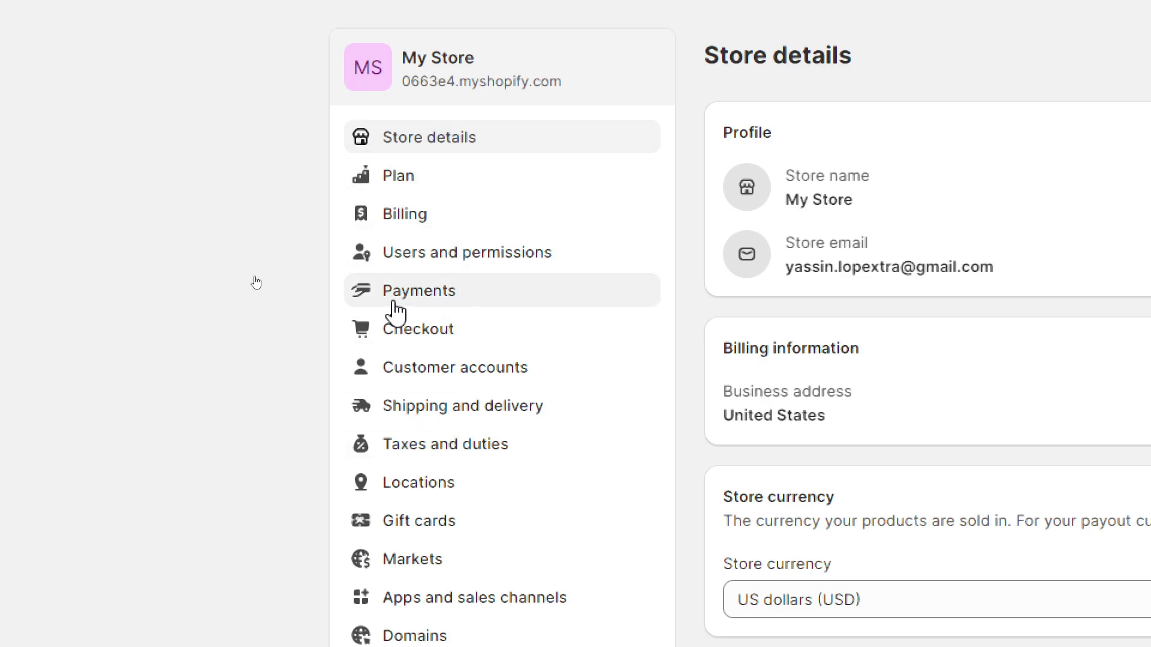
click(493, 309)
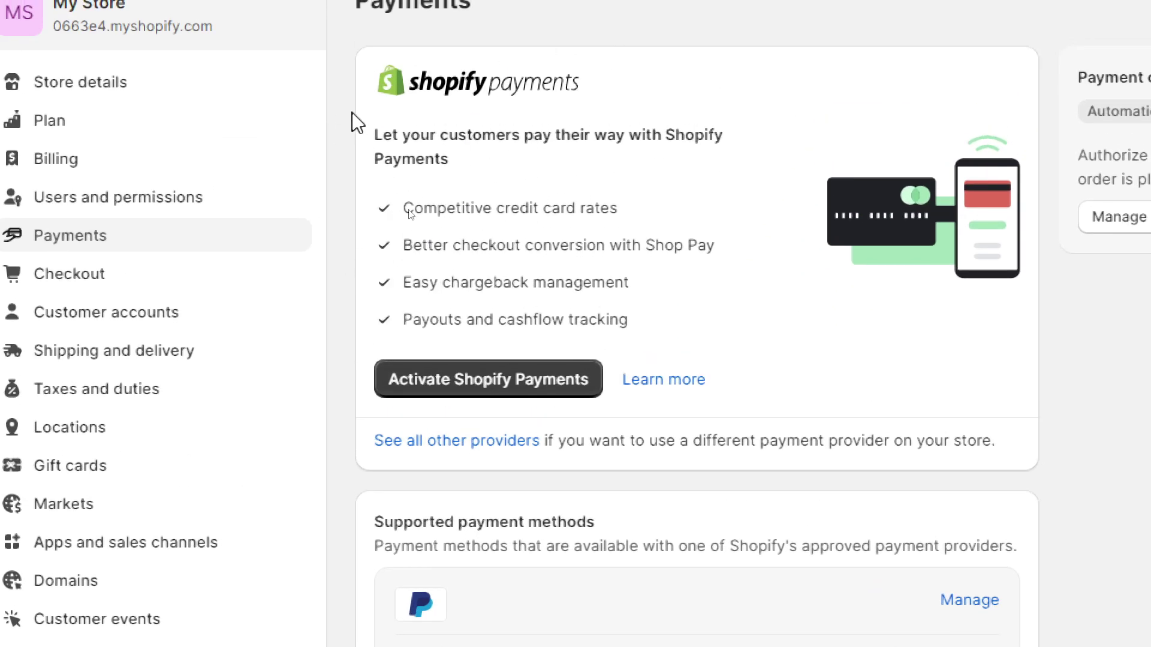
- Open Authorize.net from all other providers and try activating it with blank credentials
click(413, 443)
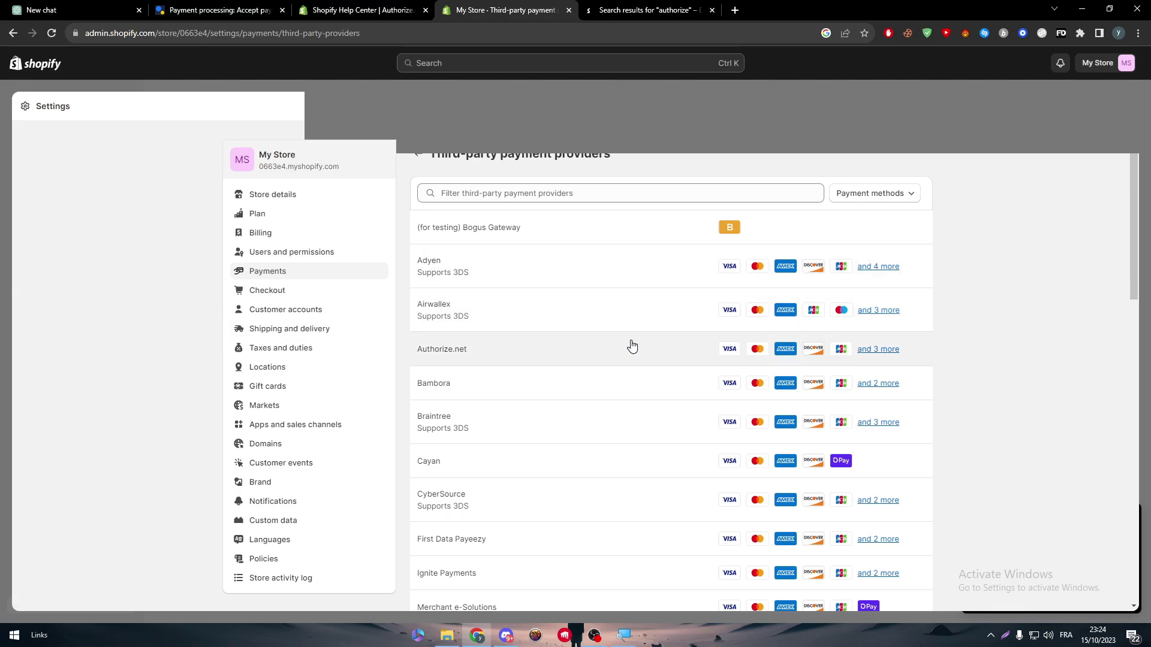
scroll(1140, 239, down, 1)
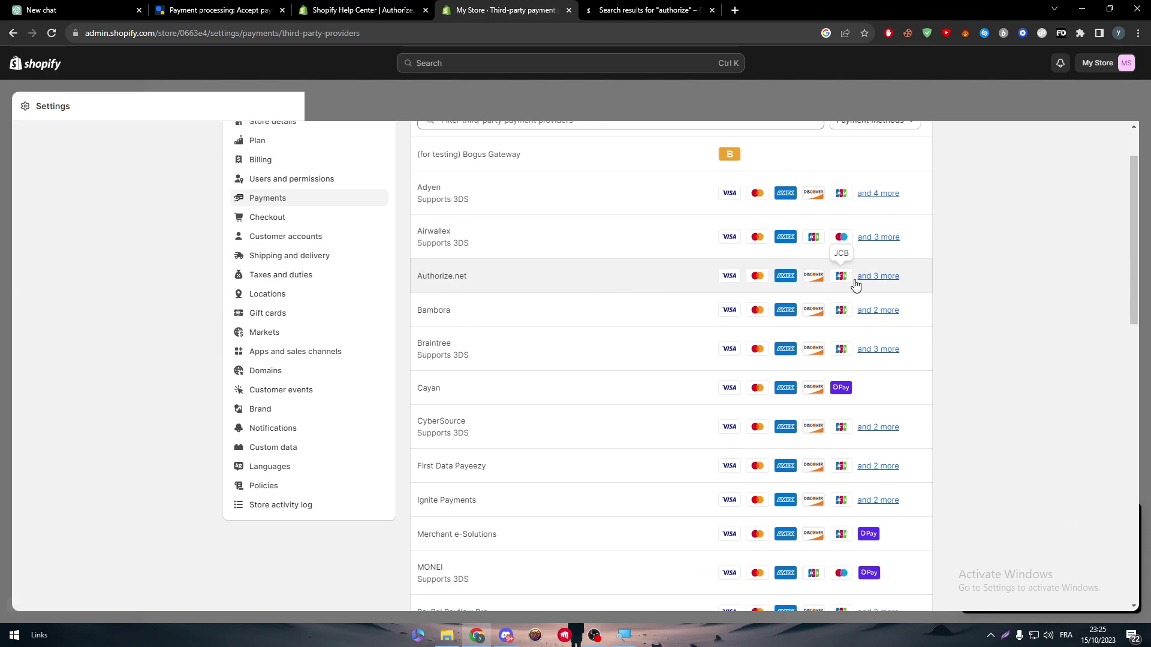
click(882, 279)
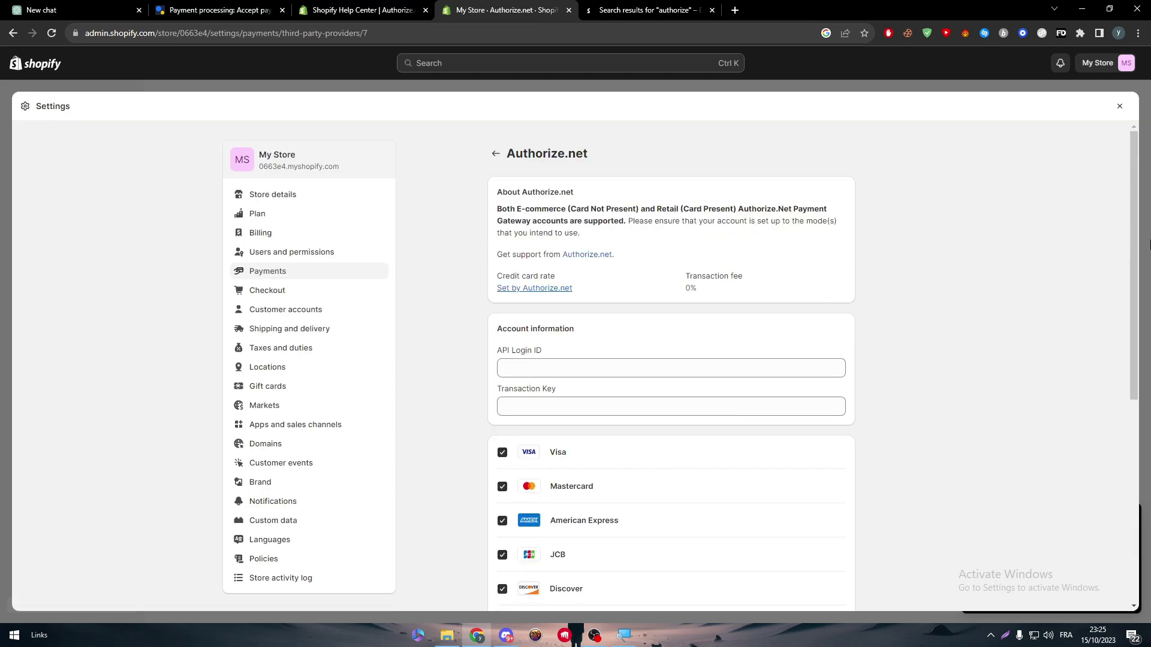
drag(1133, 235, 1089, 264)
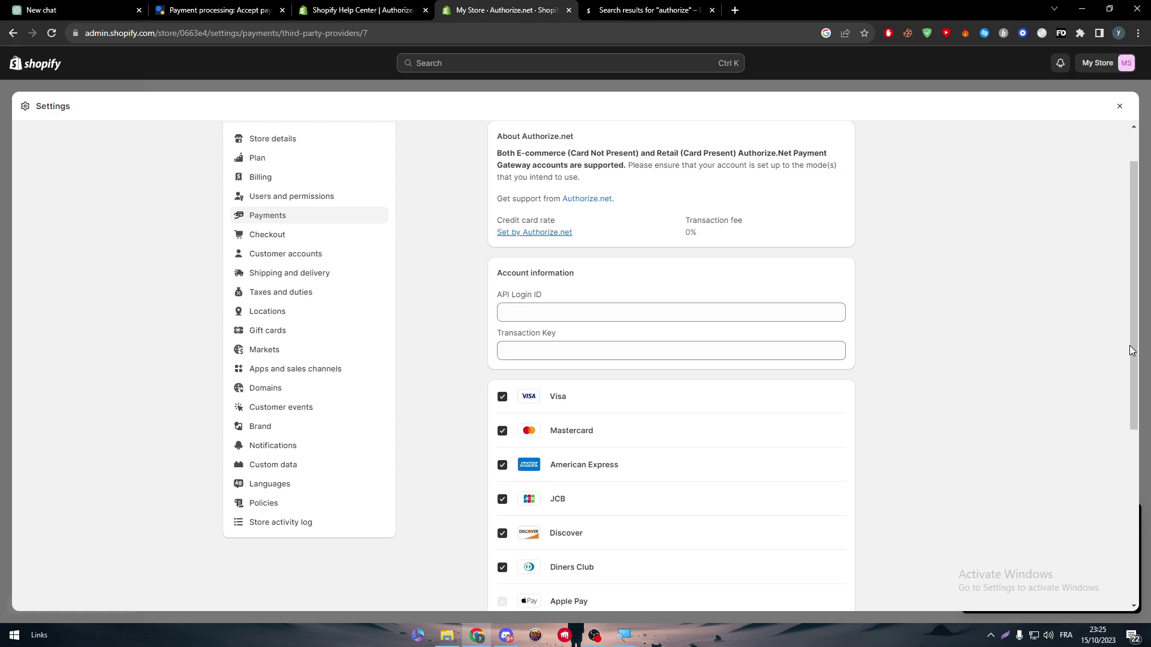
drag(1130, 346, 1111, 508)
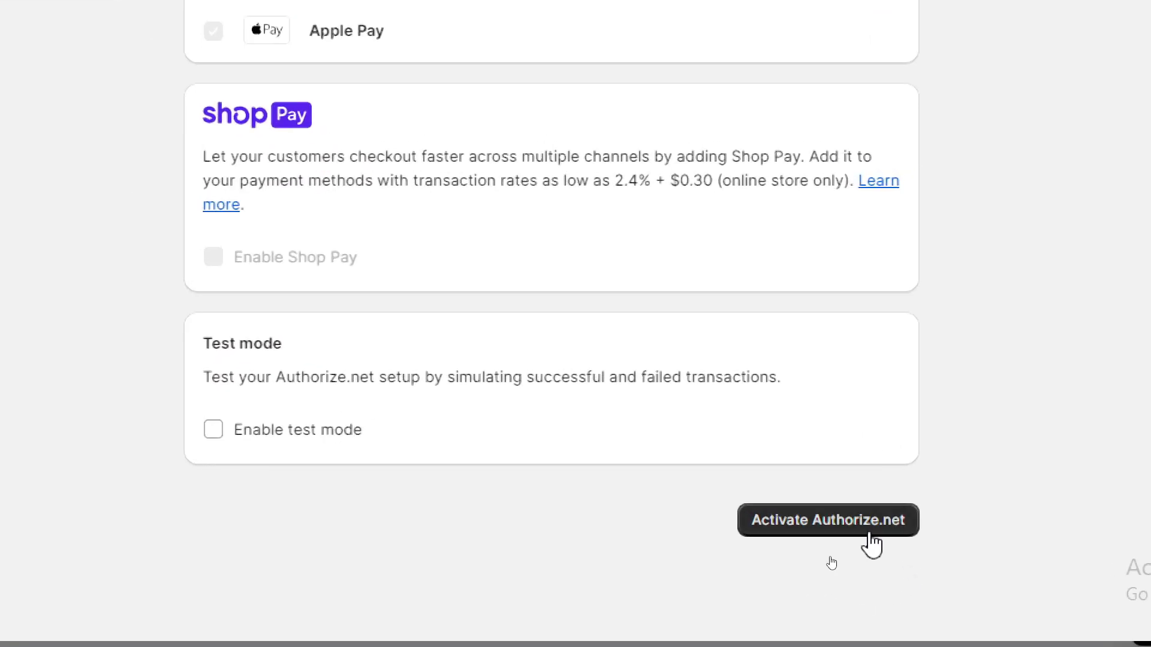
click(830, 554)
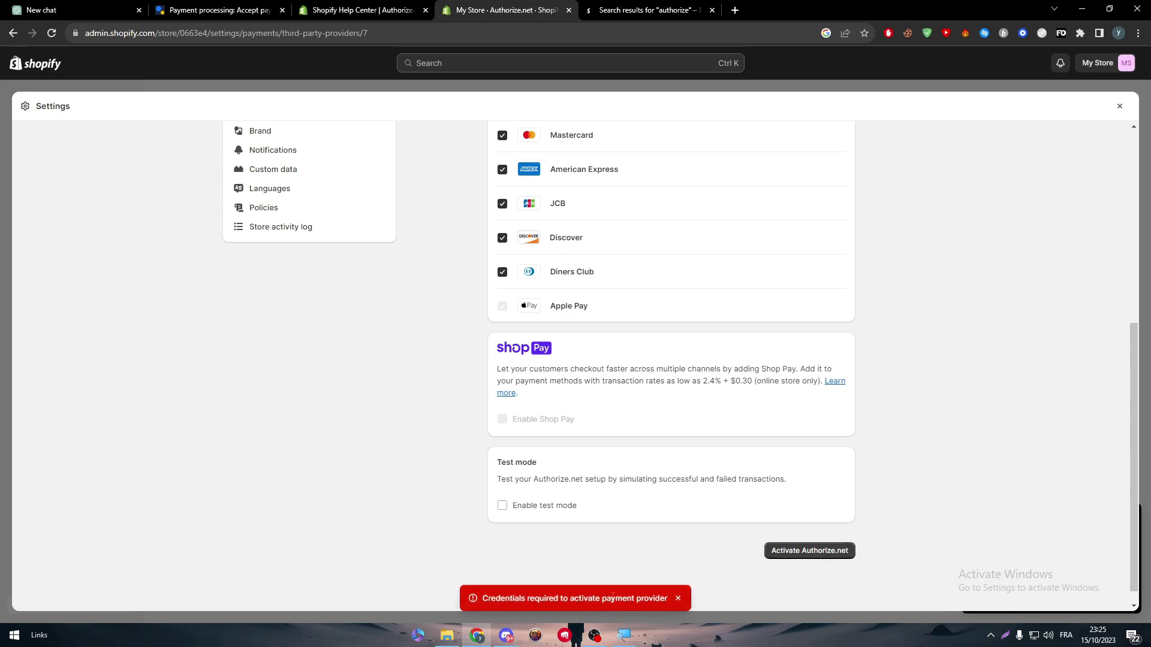
- Reopen Authorize.net's empty credentials form and follow its link to the authorize.net website
scroll(1135, 373, up, 6)
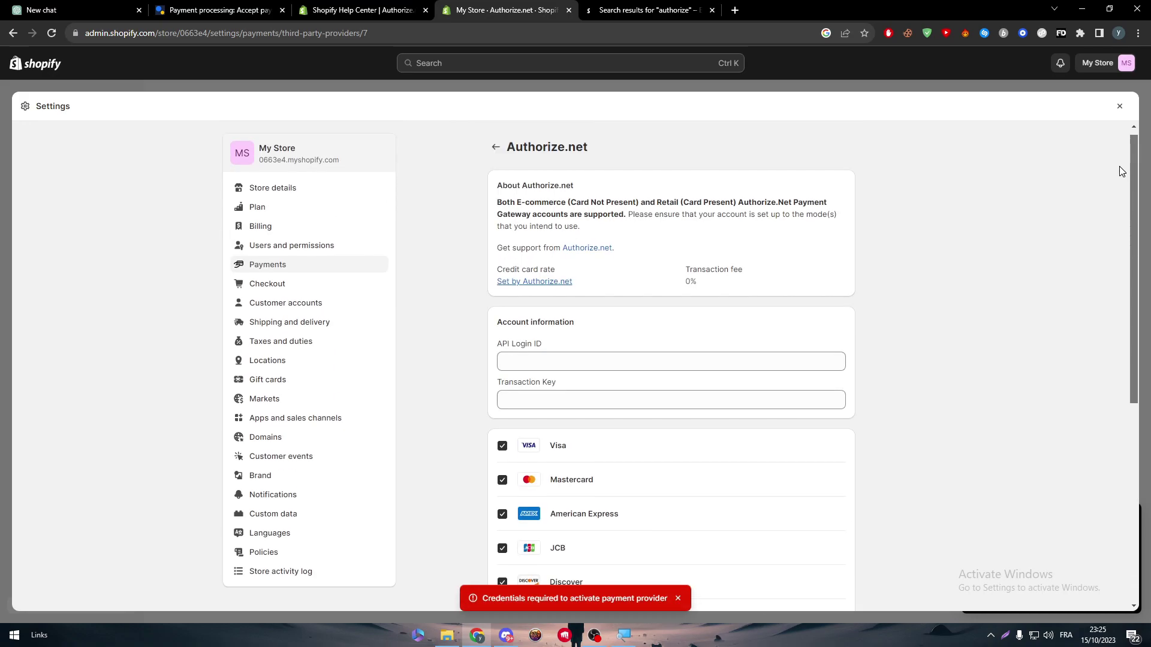
click(497, 153)
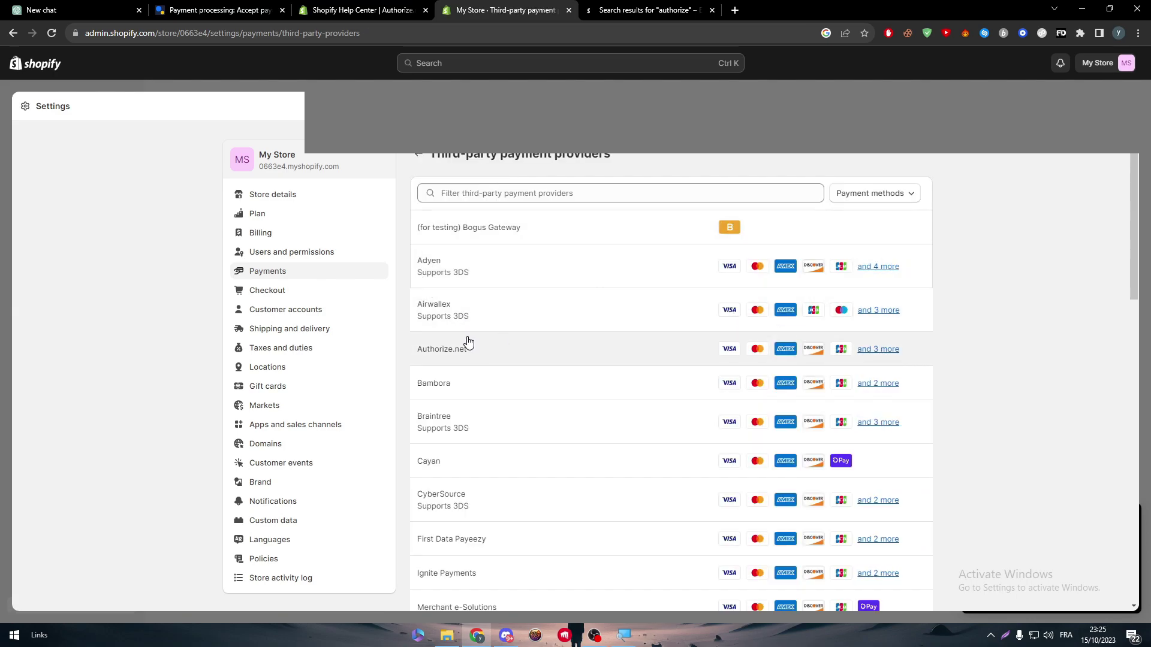
click(472, 354)
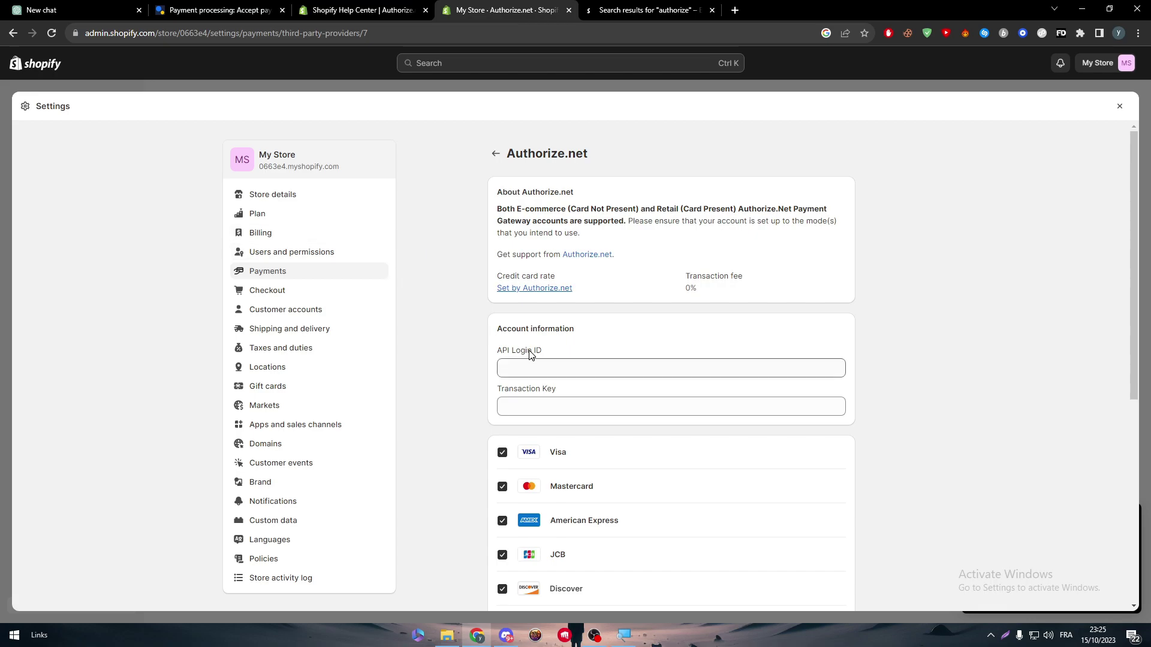
click(530, 355)
click(485, 326)
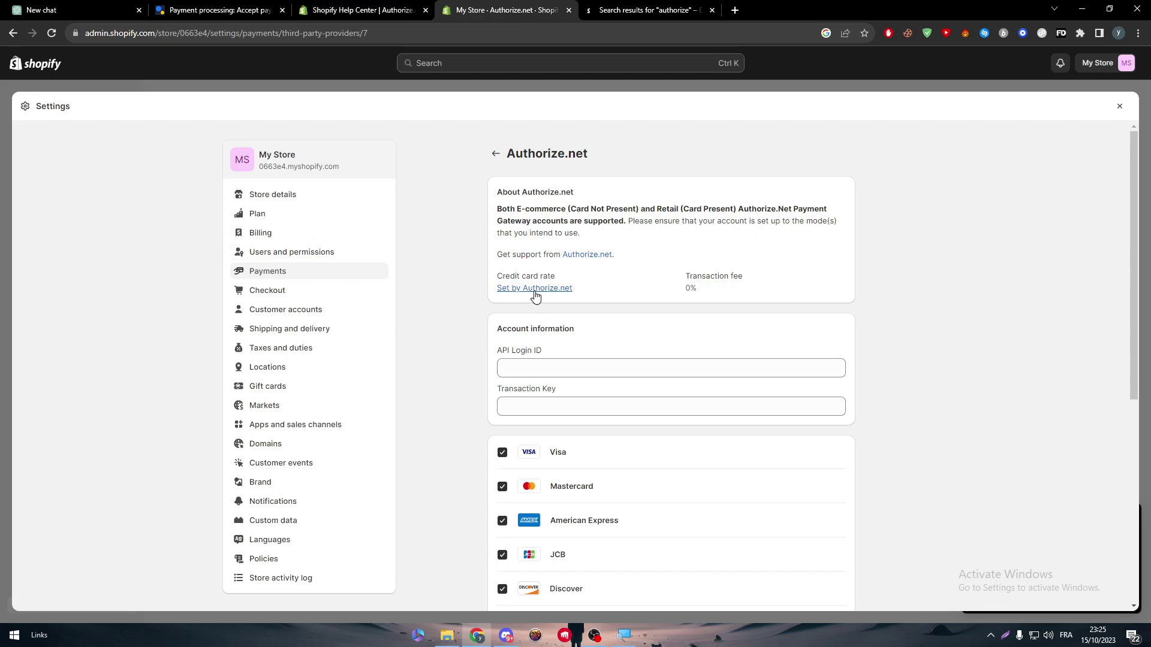
click(586, 256)
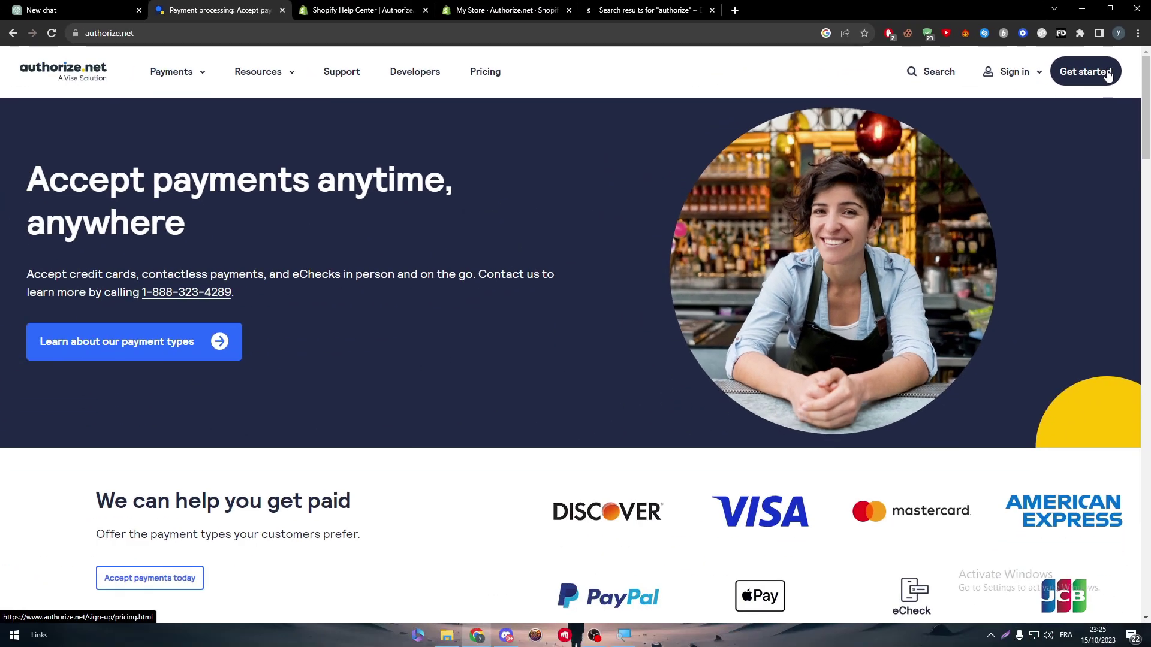
- Open the Get started pricing page and compare the no-setup-fee line and Payment Gateway Only monthly fee
click(1086, 82)
scroll(1131, 336, down, 9)
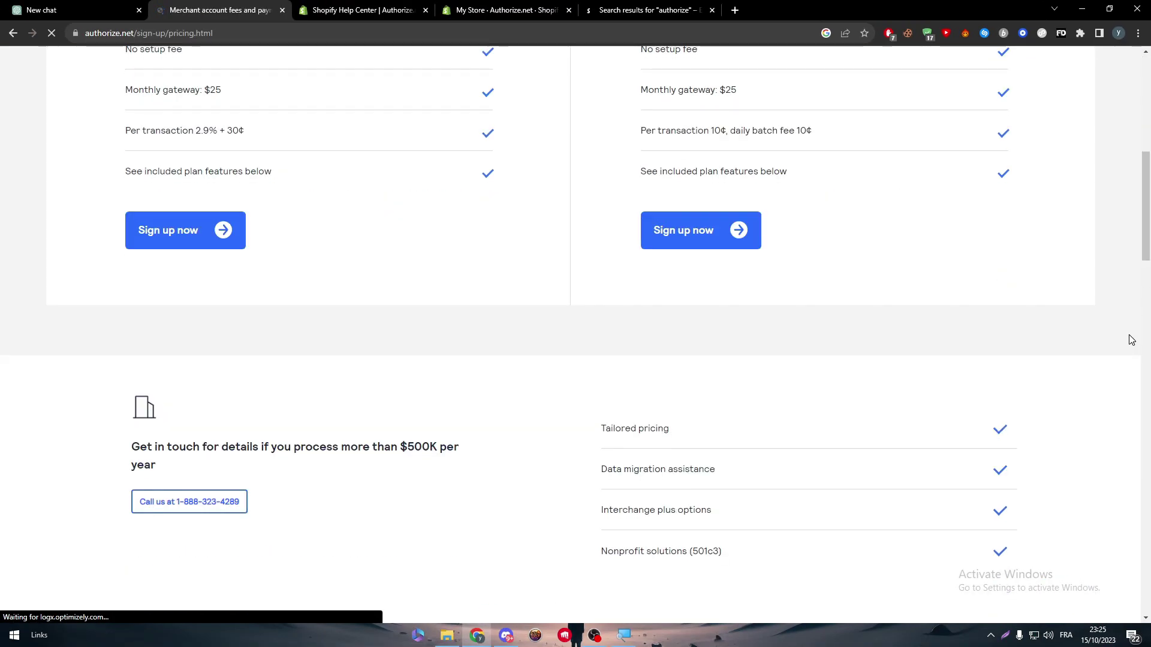
scroll(1139, 269, up, 8)
scroll(1141, 194, down, 5)
scroll(1142, 194, up, 1)
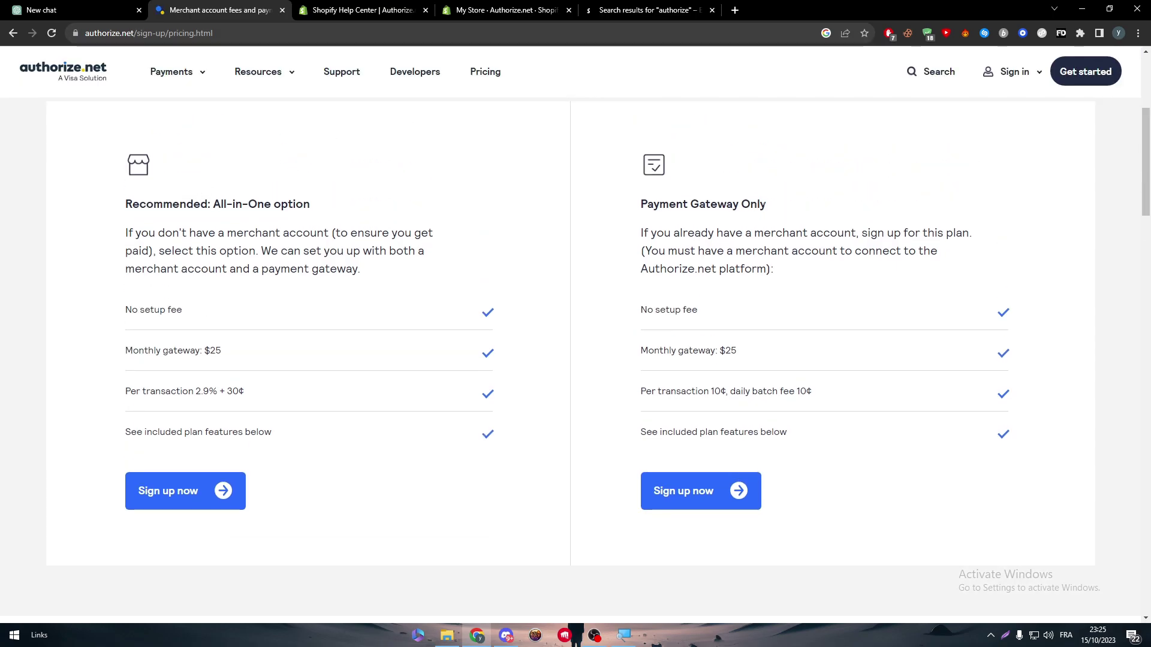
drag(192, 310, 96, 313)
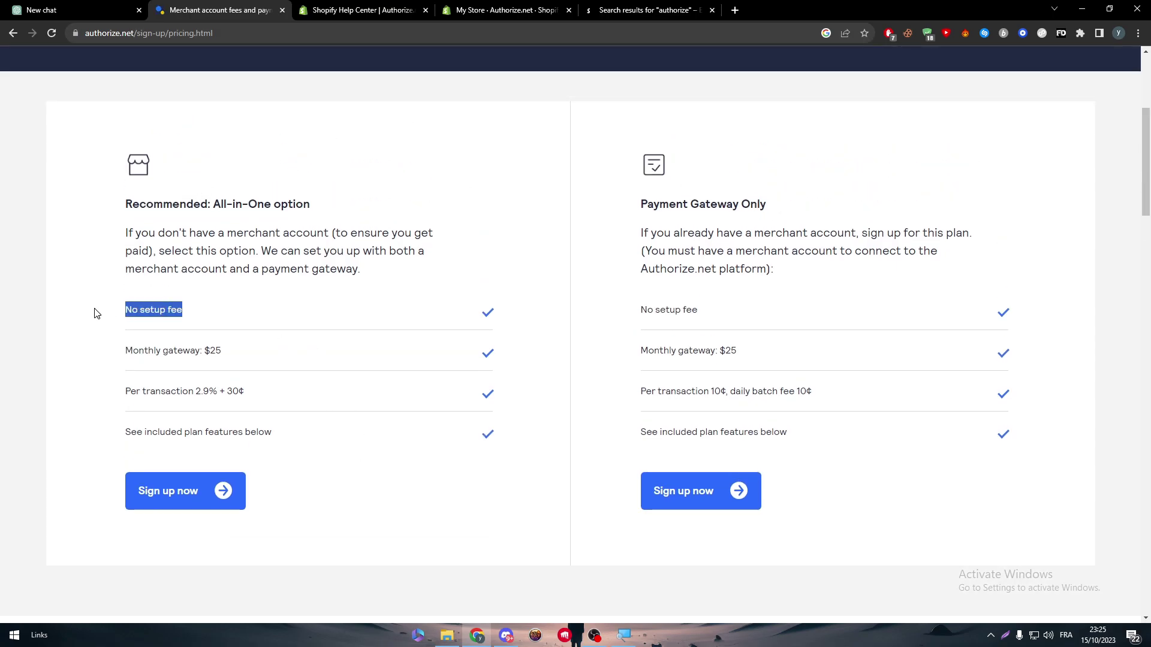
click(84, 313)
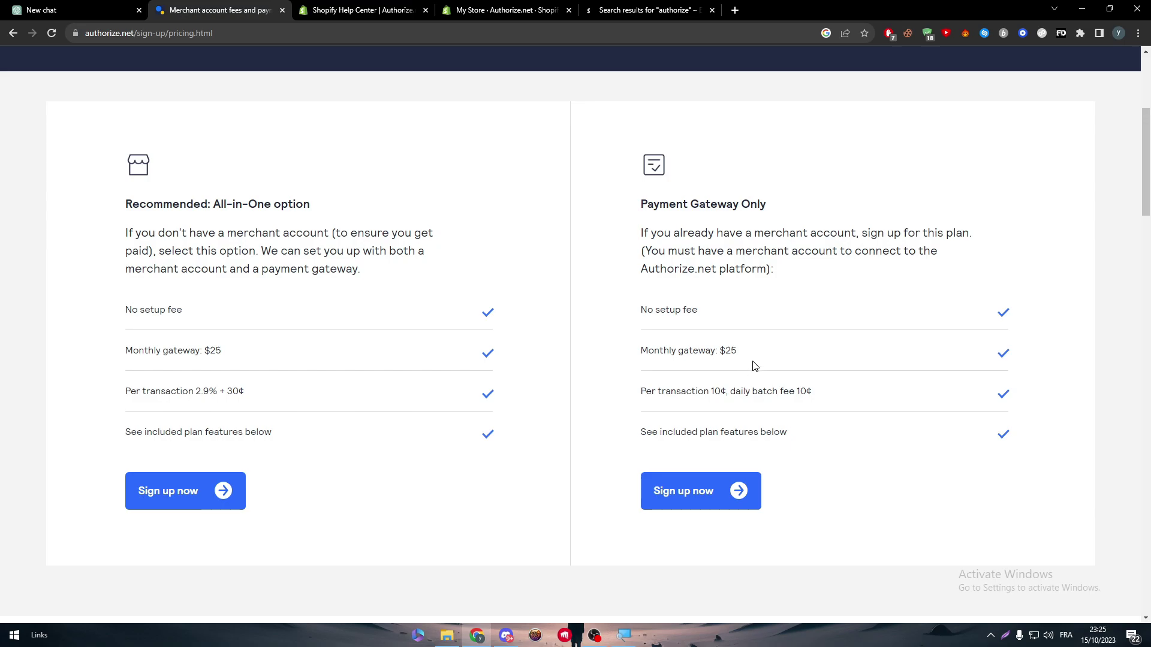
drag(737, 349, 660, 340)
click(660, 340)
- Scroll on to compare the $25 fee with the All-in-One plan's monthly gateway fee
scroll(823, 195, down, 3)
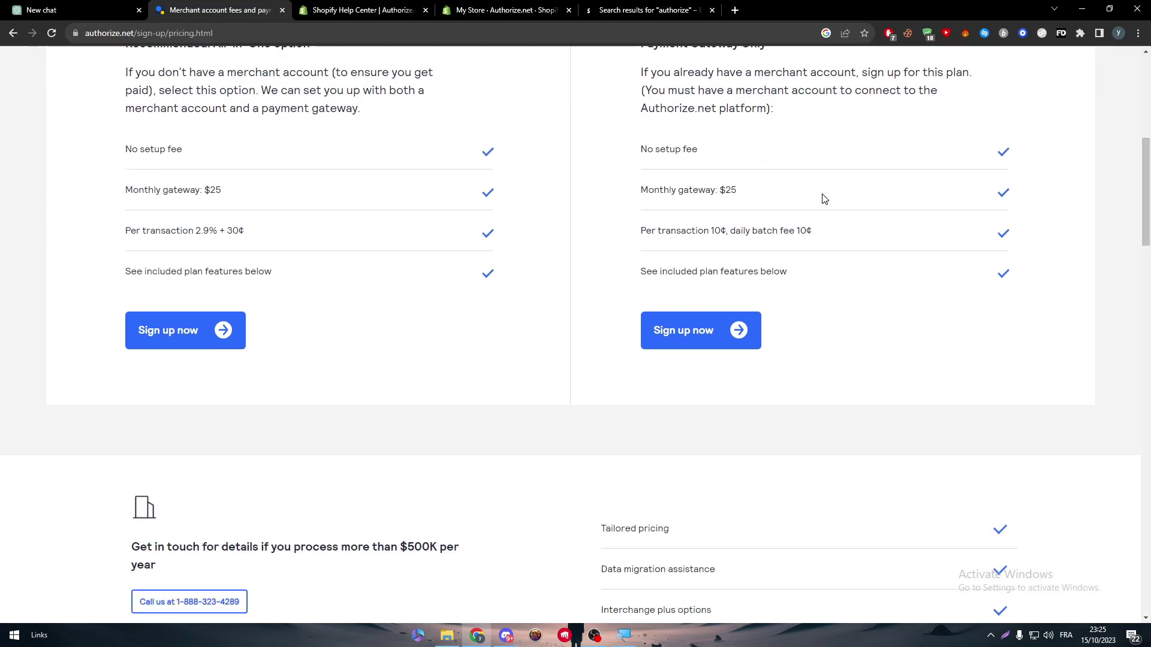
drag(737, 191, 641, 195)
click(641, 196)
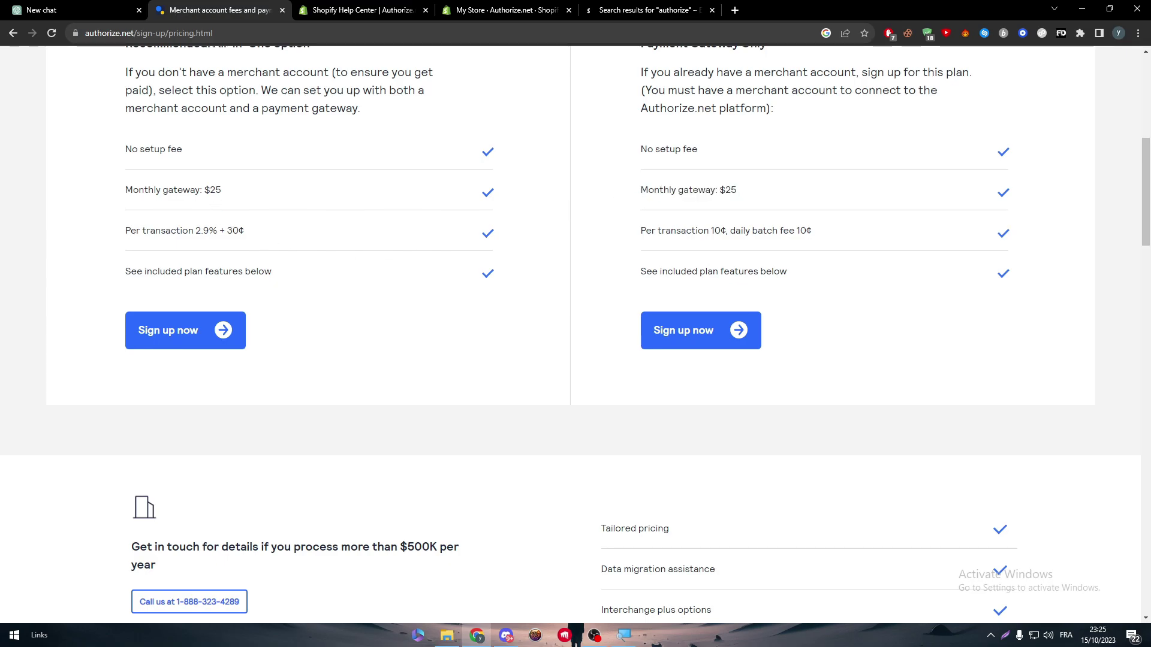
drag(220, 191, 124, 191)
click(126, 193)
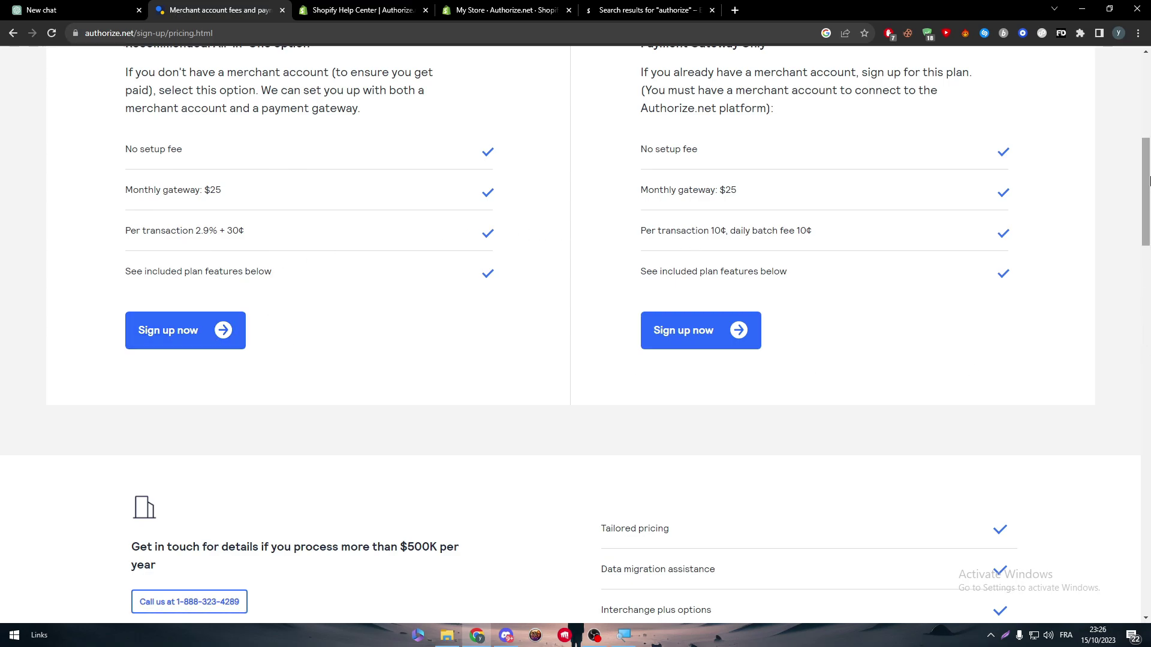
scroll(136, 423, up, 3)
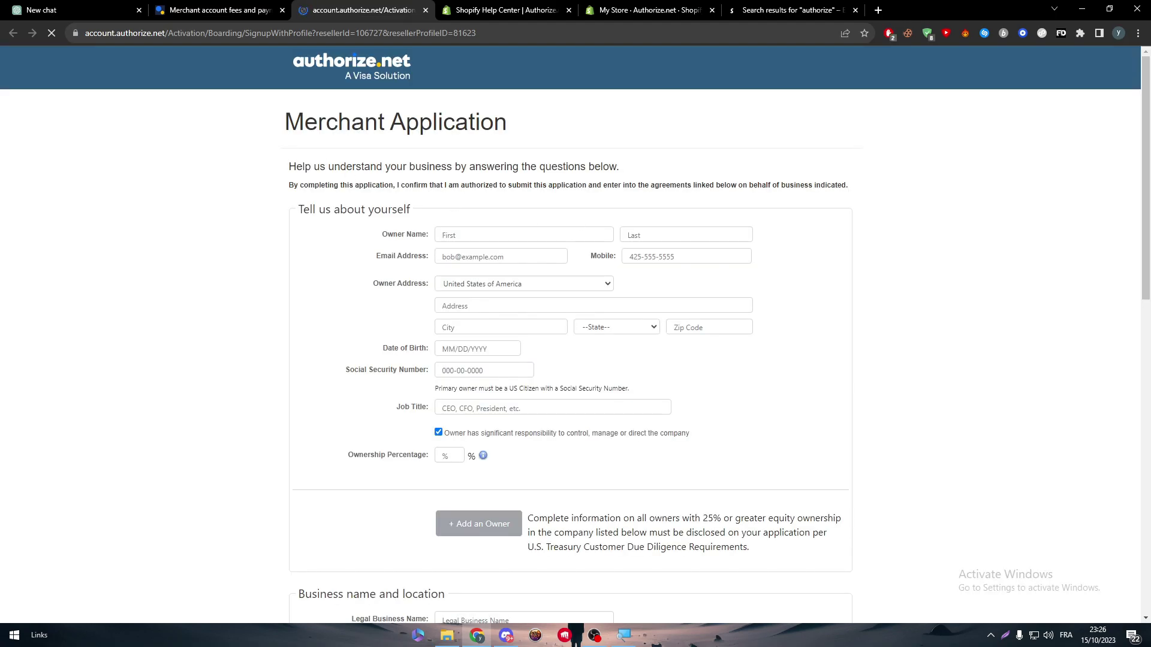
- Scroll the Merchant Application form and tick the Gateway Service Agreement and Fees checkbox
scroll(1106, 454, down, 12)
scroll(1106, 454, up, 1)
scroll(1076, 244, up, 13)
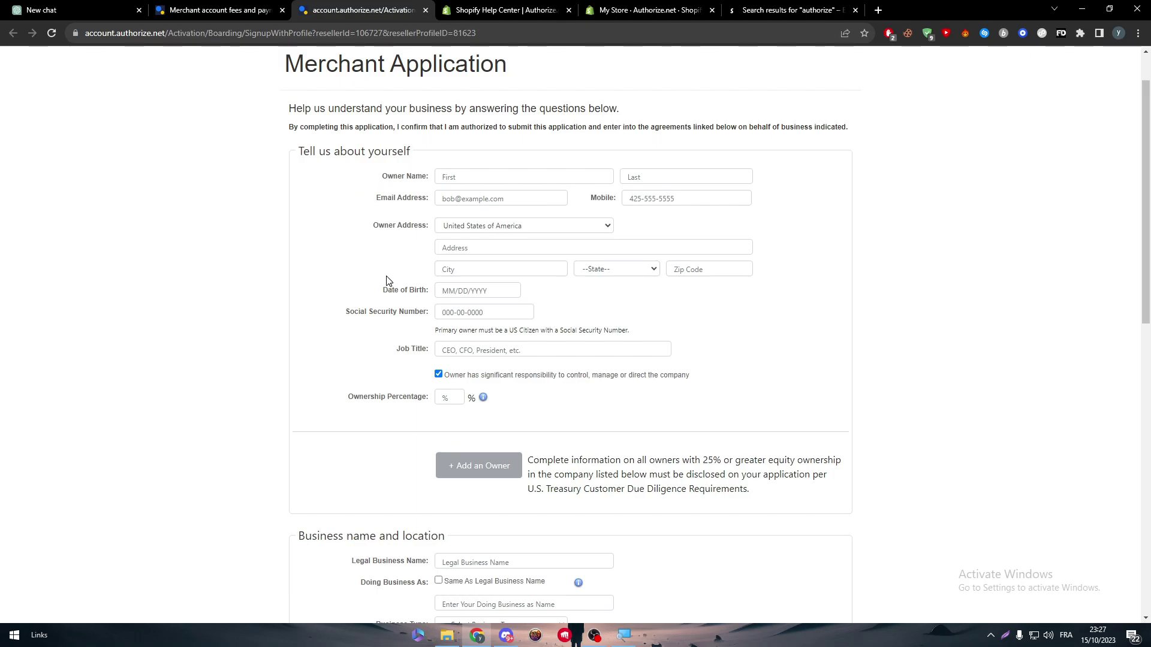
scroll(1123, 316, down, 10)
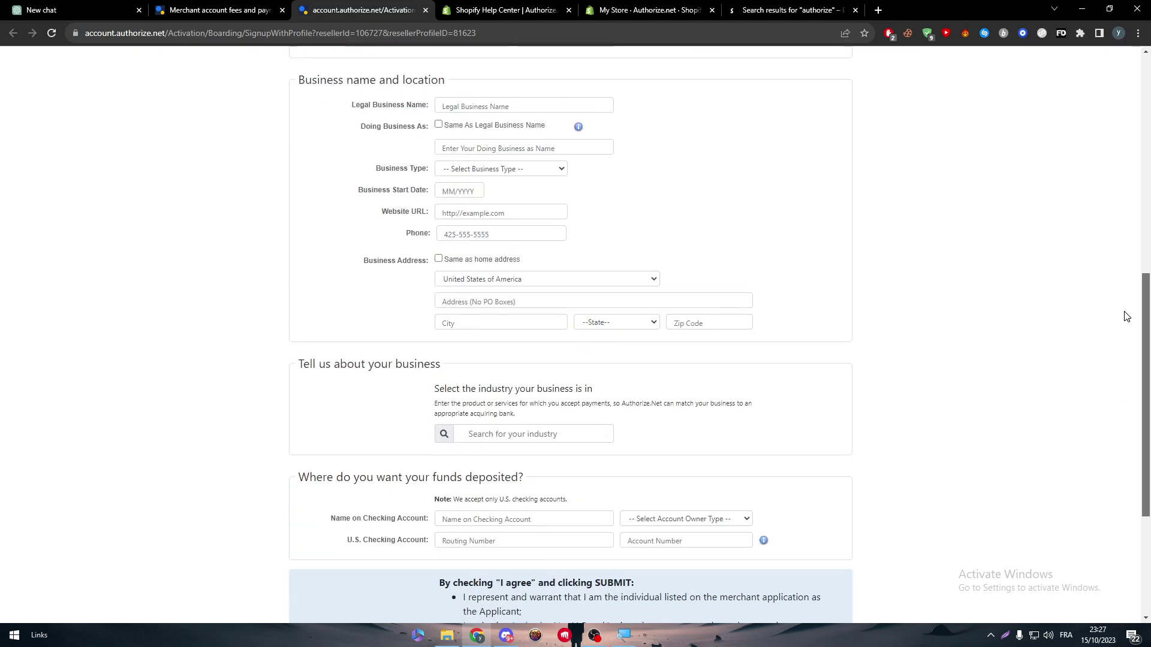
click(443, 495)
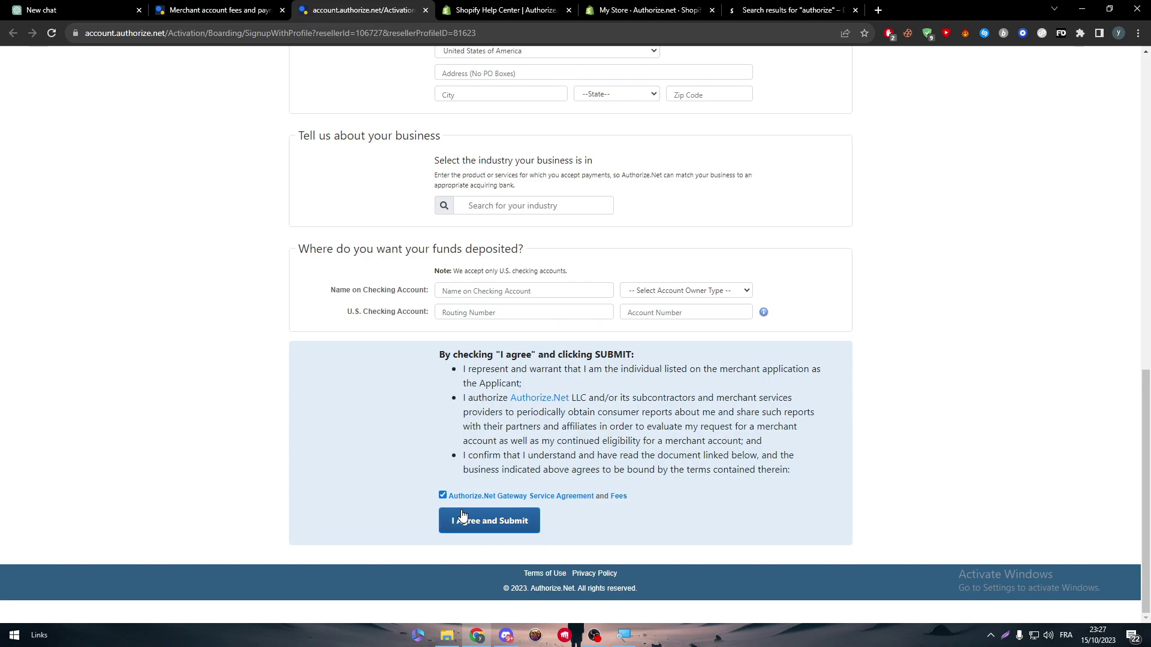
scroll(1150, 318, up, 7)
scroll(1149, 318, up, 5)
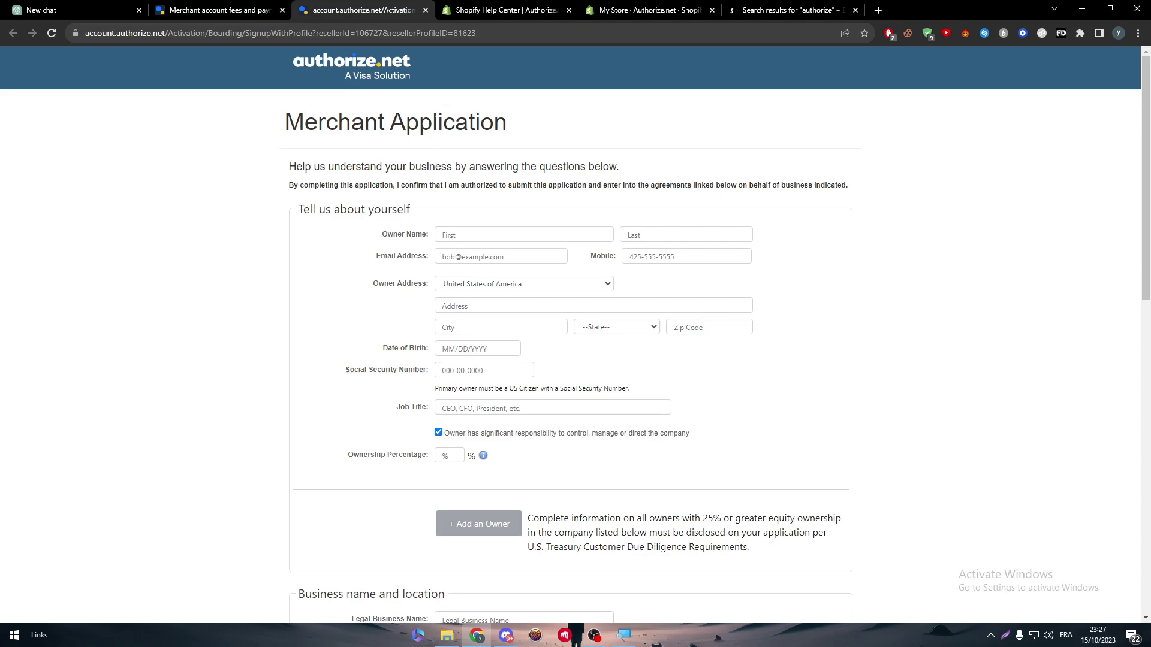
- Fill the Authorize.net API Login ID and Transaction Key with Fake Data generated values
click(484, 9)
click(593, 10)
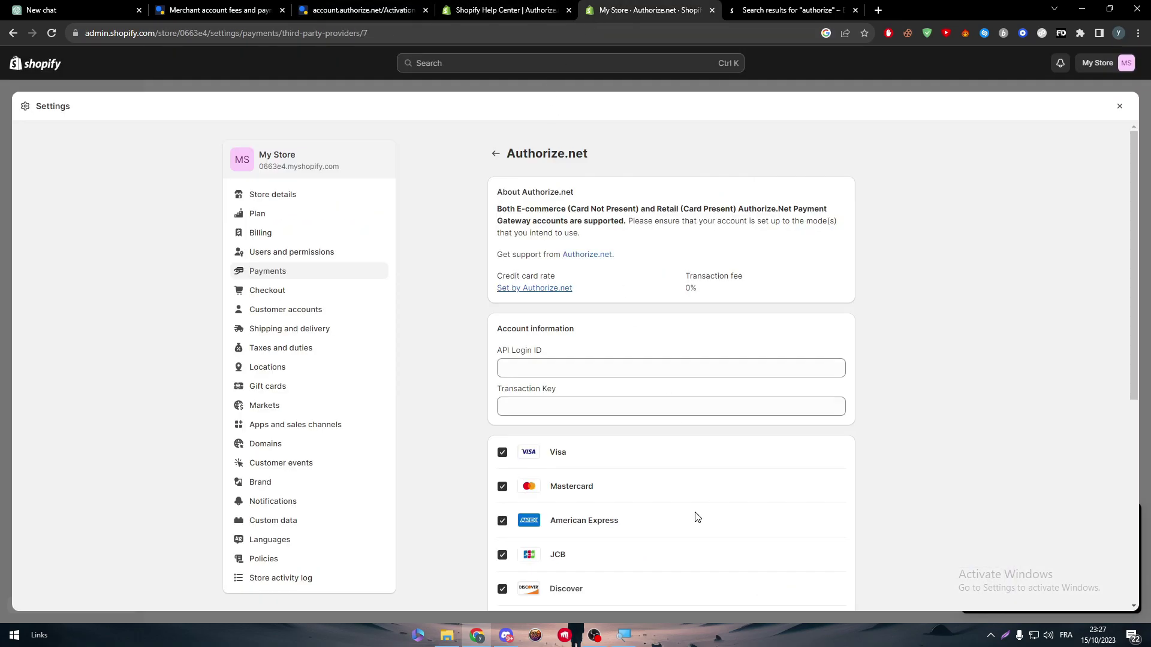
click(523, 353)
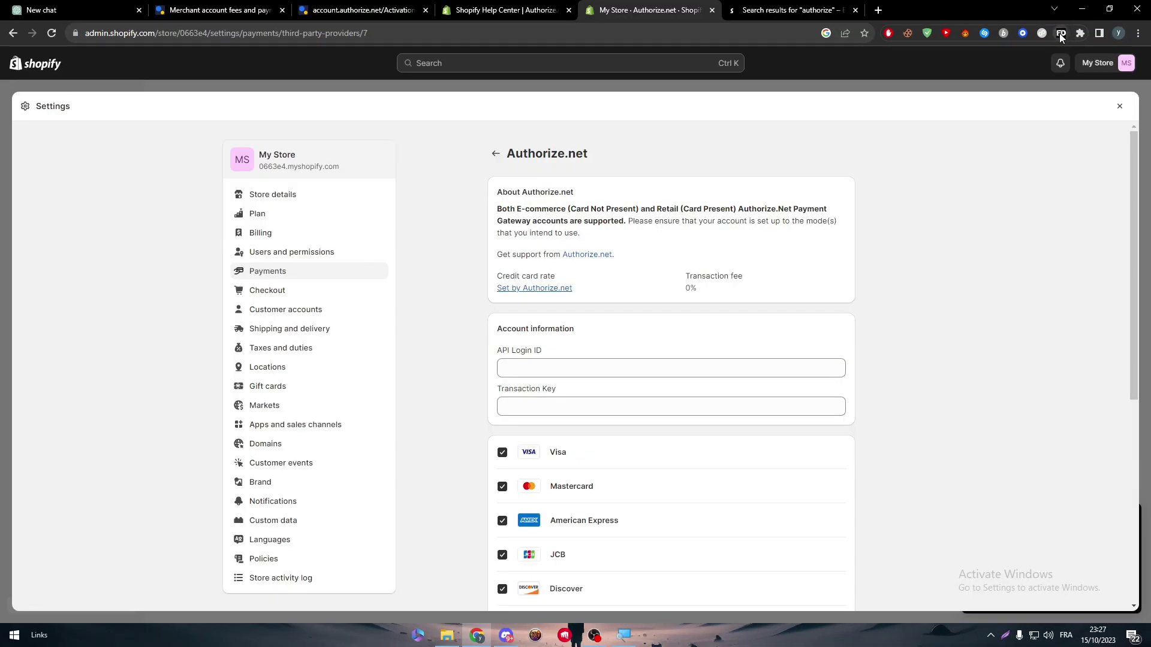
click(1061, 33)
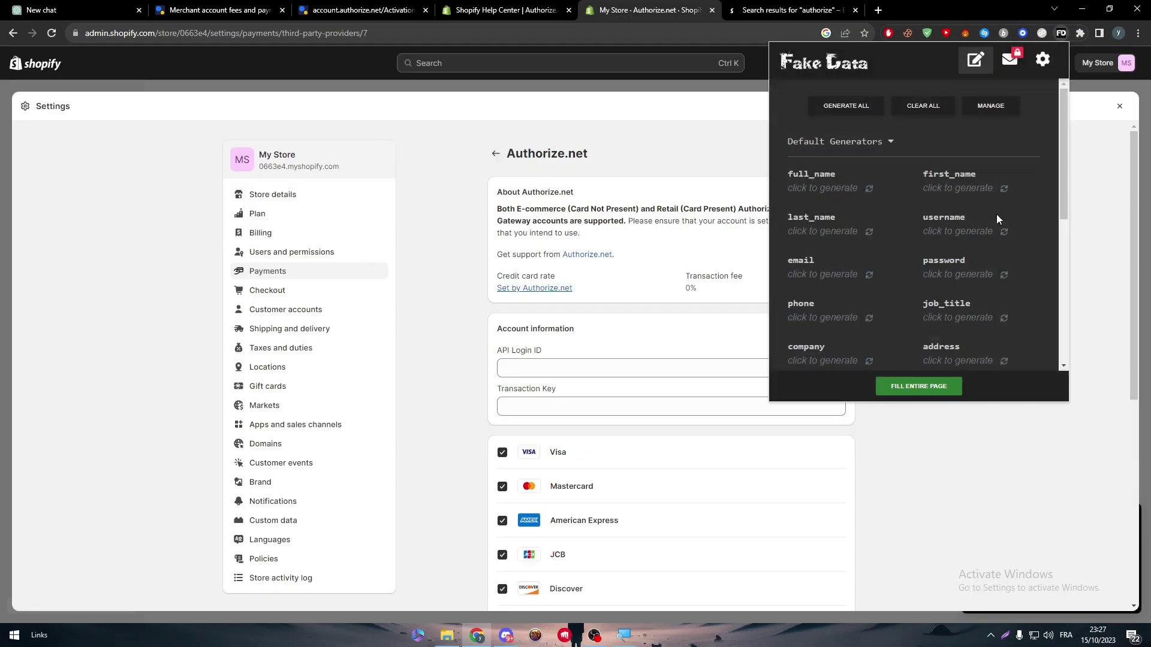
click(919, 386)
click(1091, 384)
- Activate Authorize.net as the payment provider and close Settings back to the admin home
drag(1135, 351, 1113, 558)
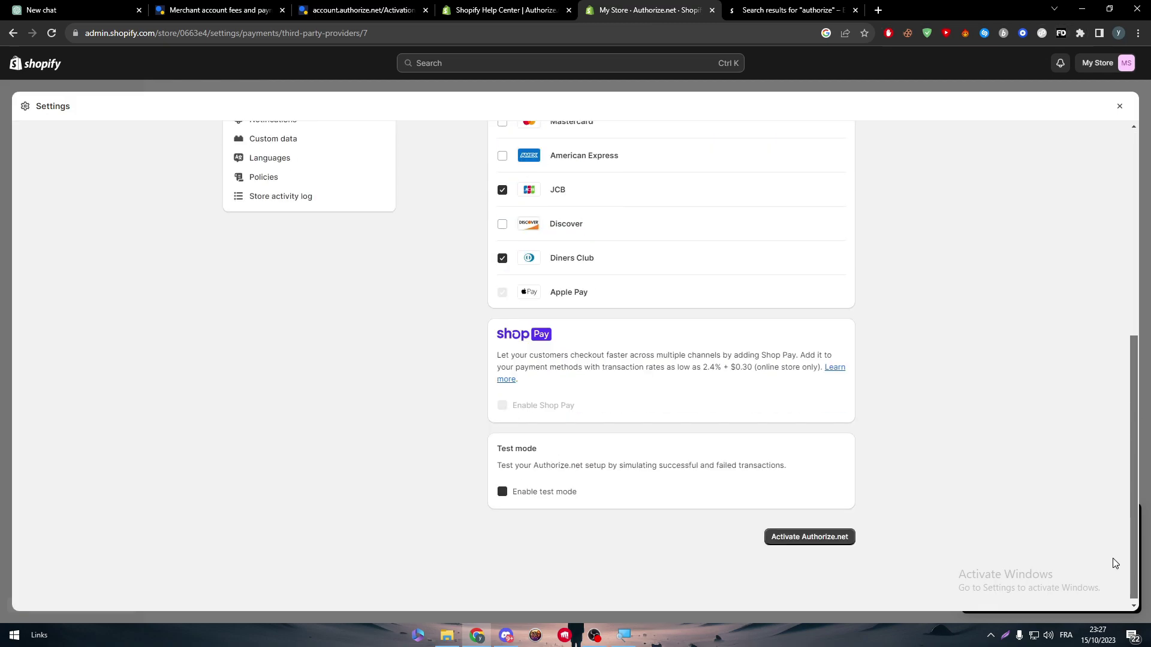
click(807, 531)
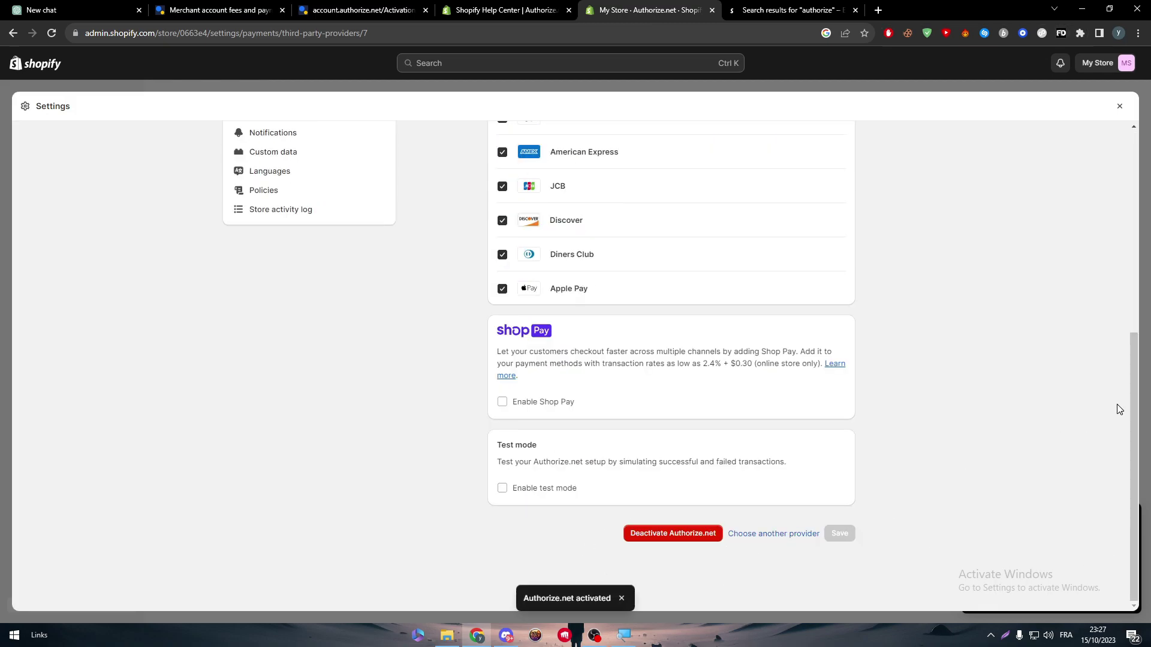
drag(1139, 400, 1100, 63)
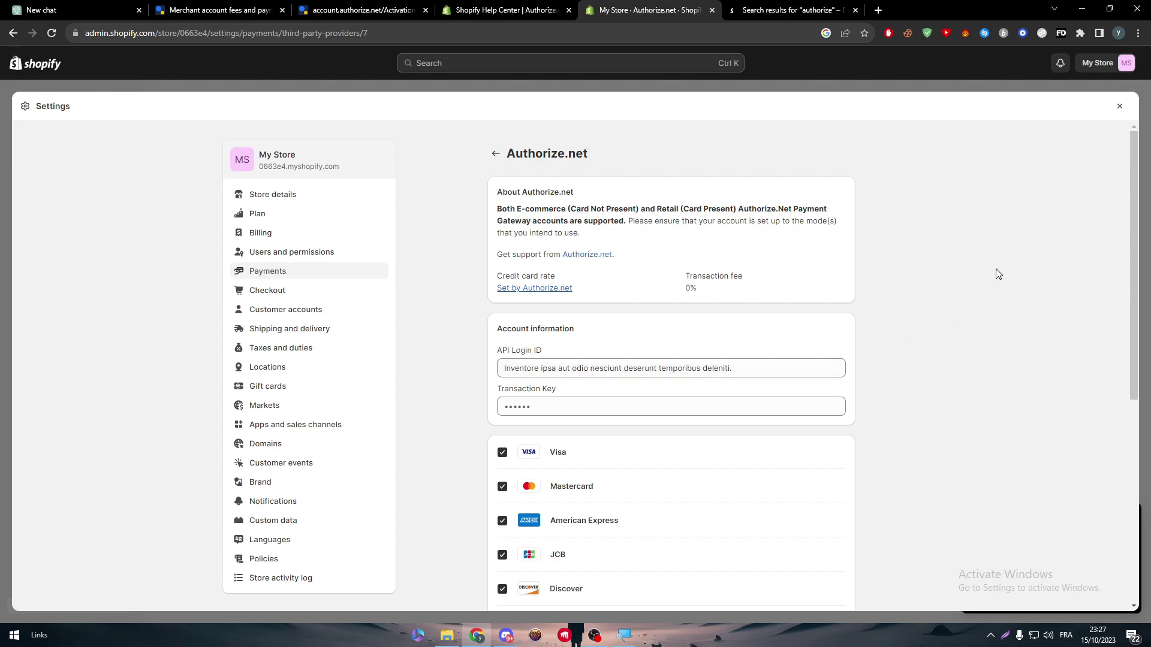
click(1123, 107)
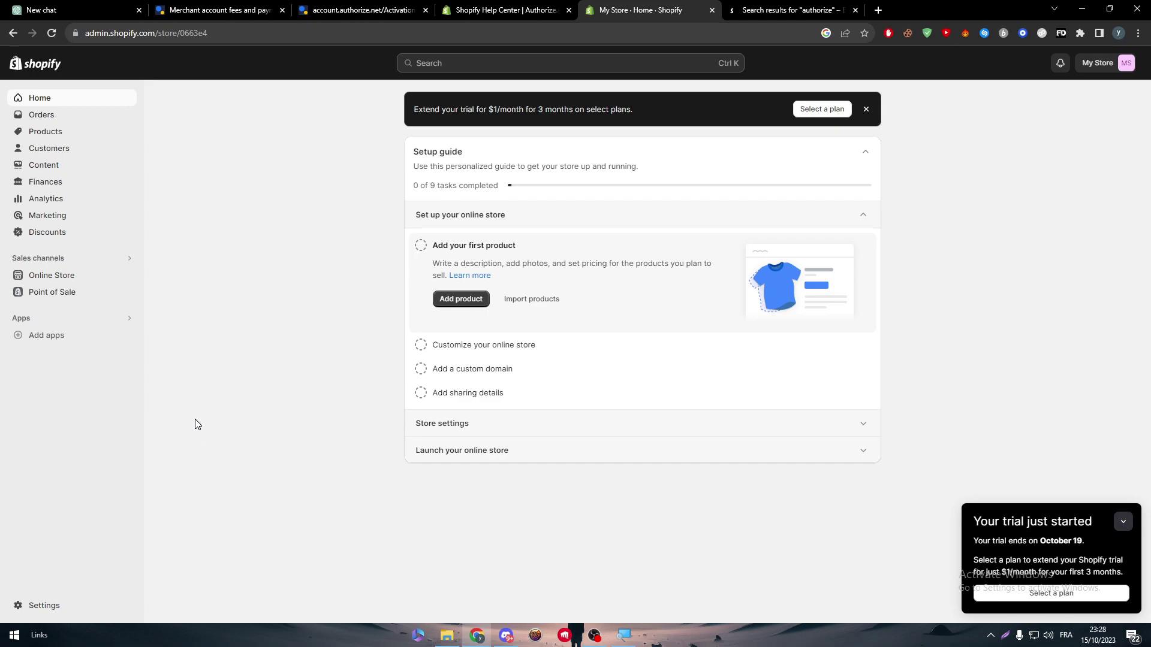
- Open Store details and select the business address country, United States
click(44, 605)
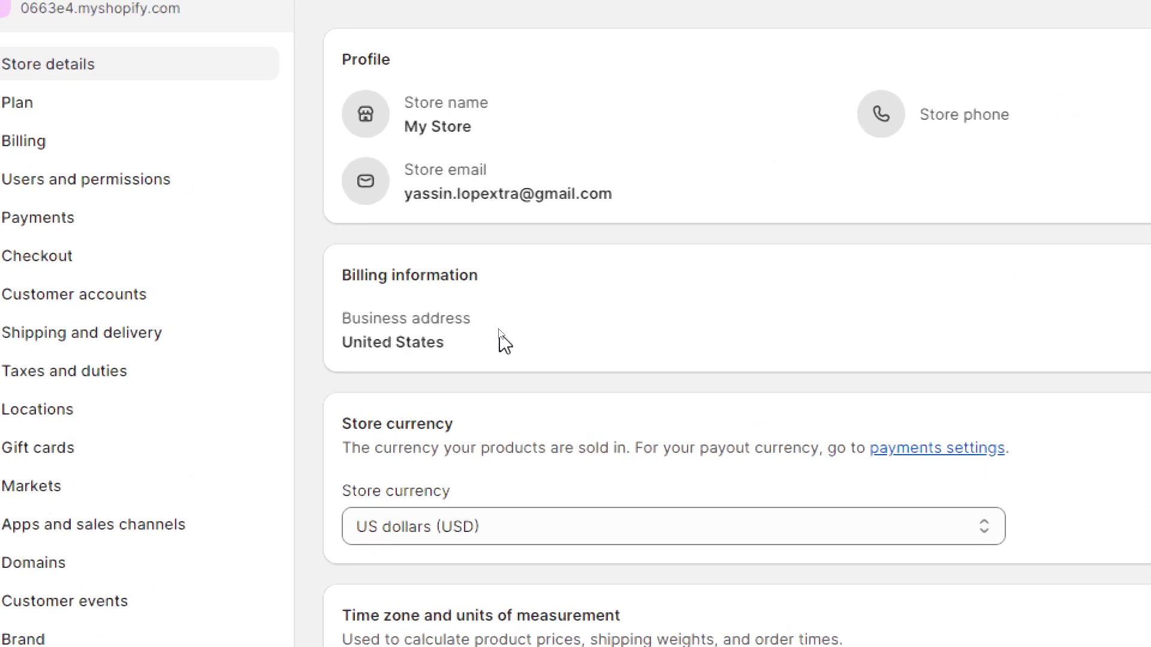
triple_click(424, 339)
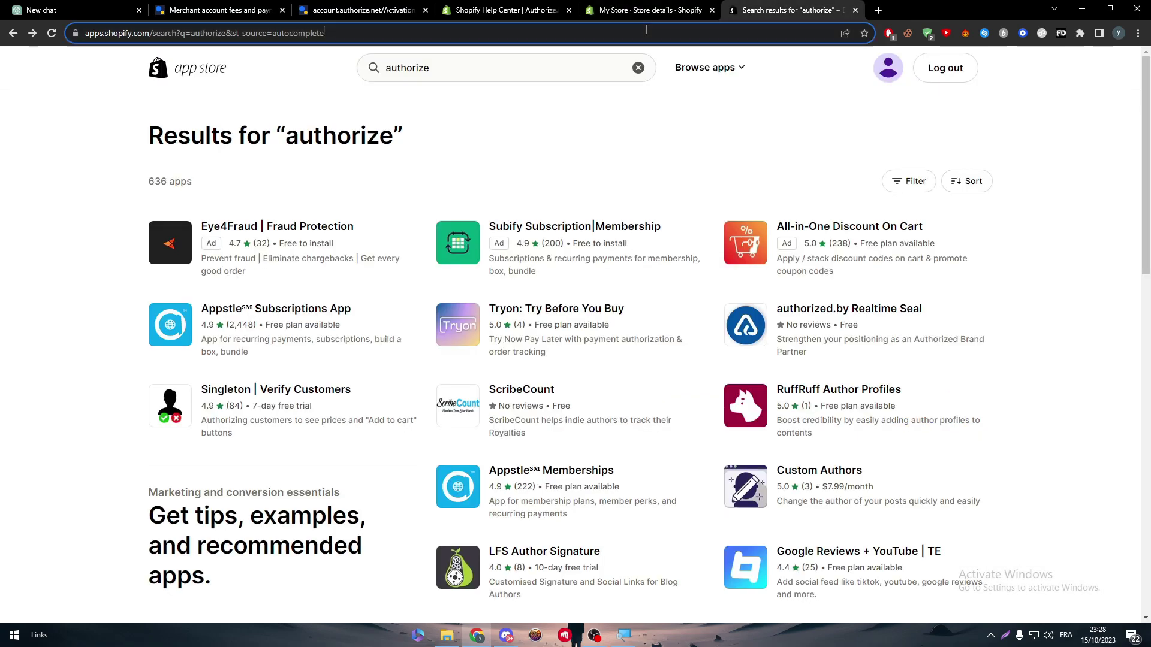
- Search Google for 'authorize.net accepted countries' to see that only US, Canada and Australia qualify
click(792, 10)
click(646, 29)
text(aut)
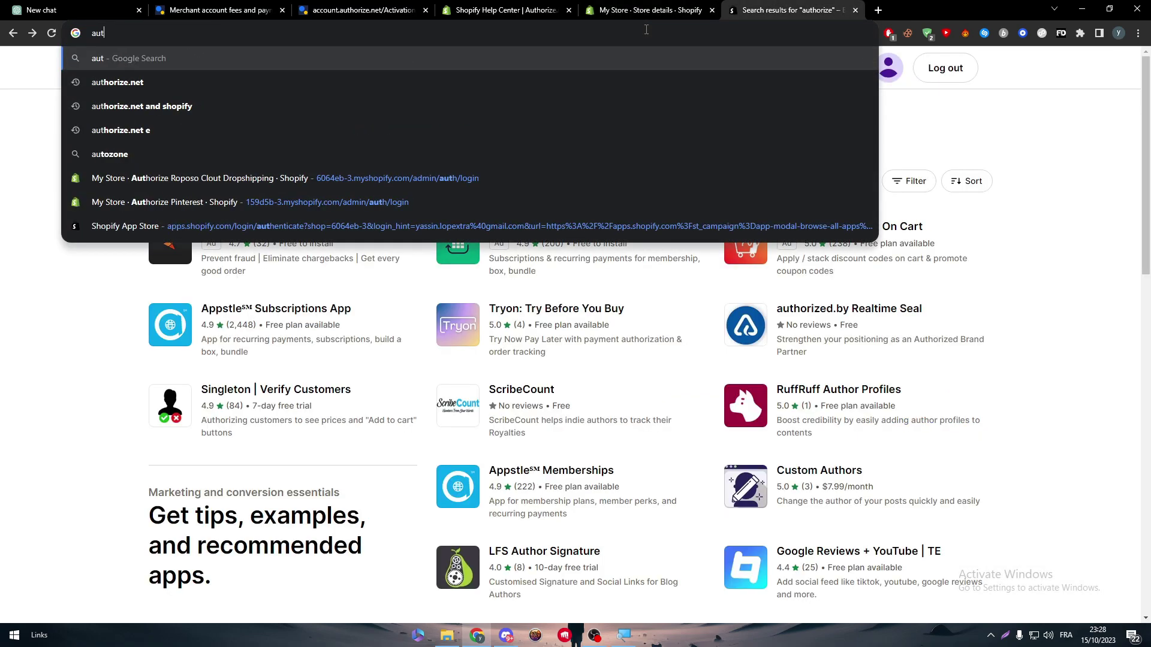
text(horize)
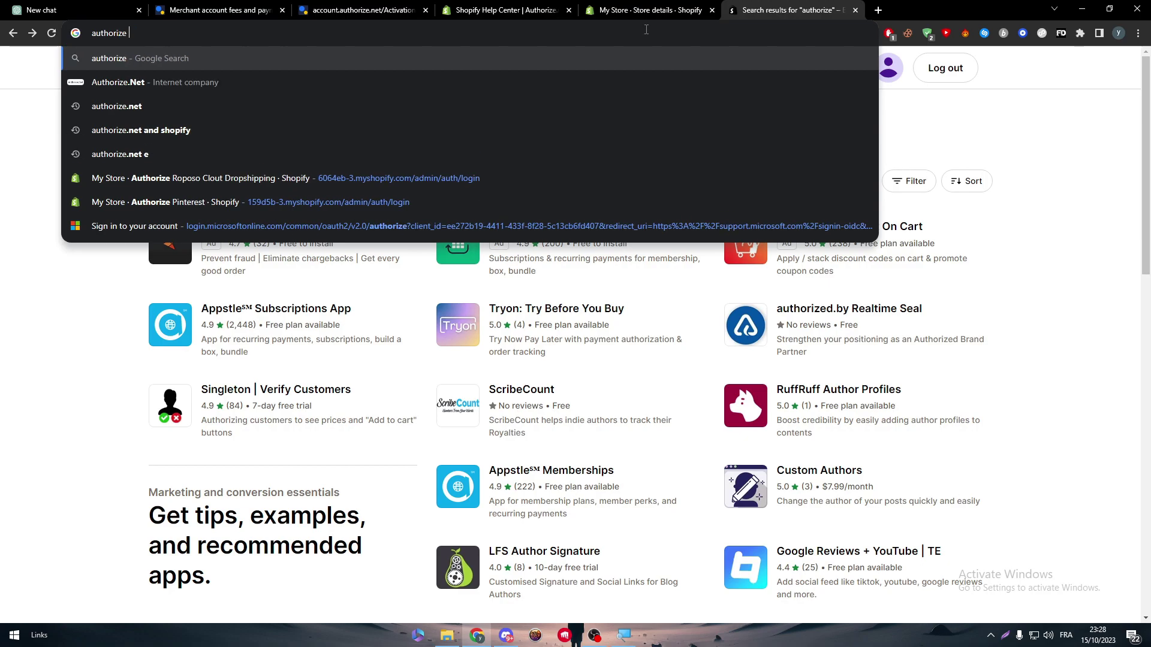
text(.net accepte)
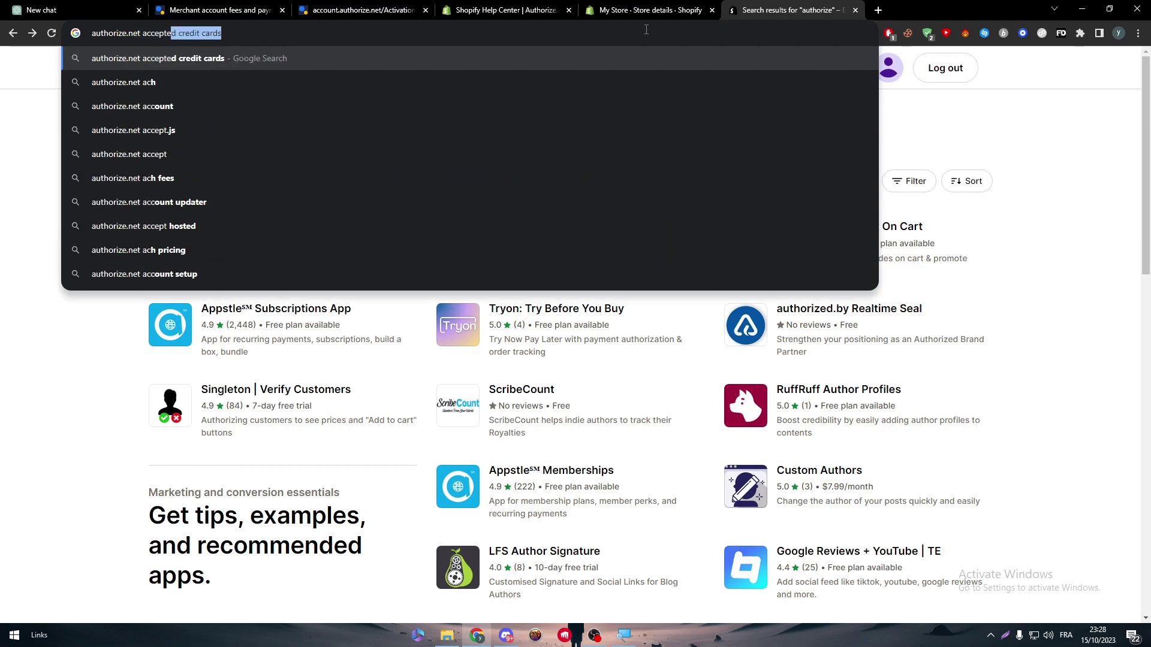
text(d countries)
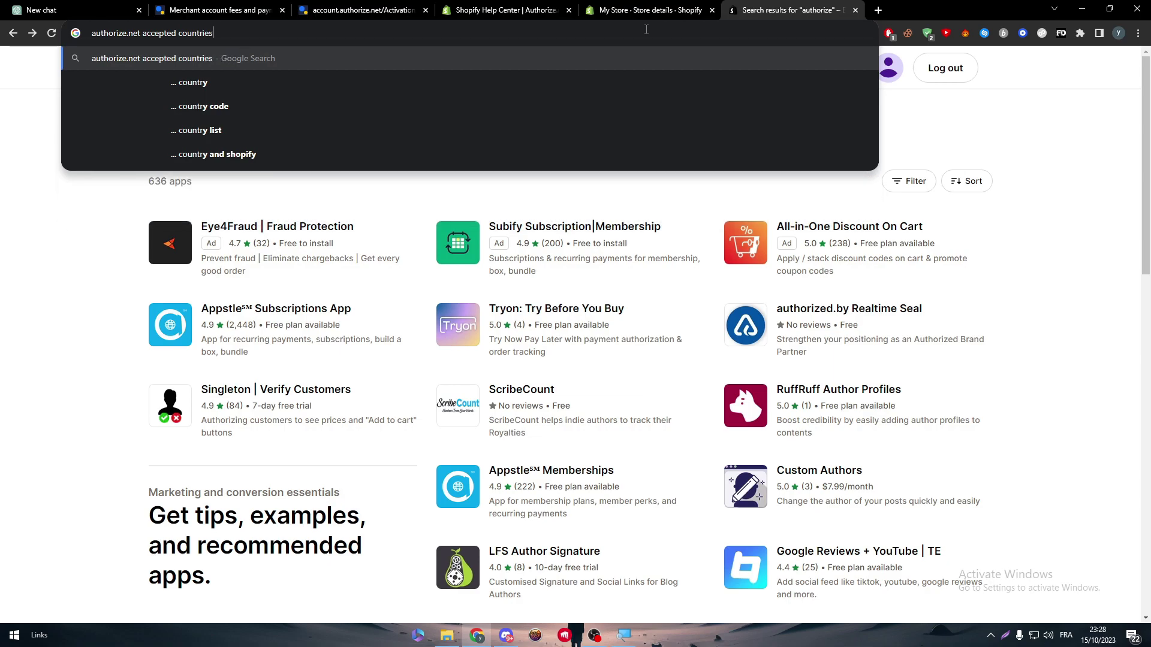
key(Return)
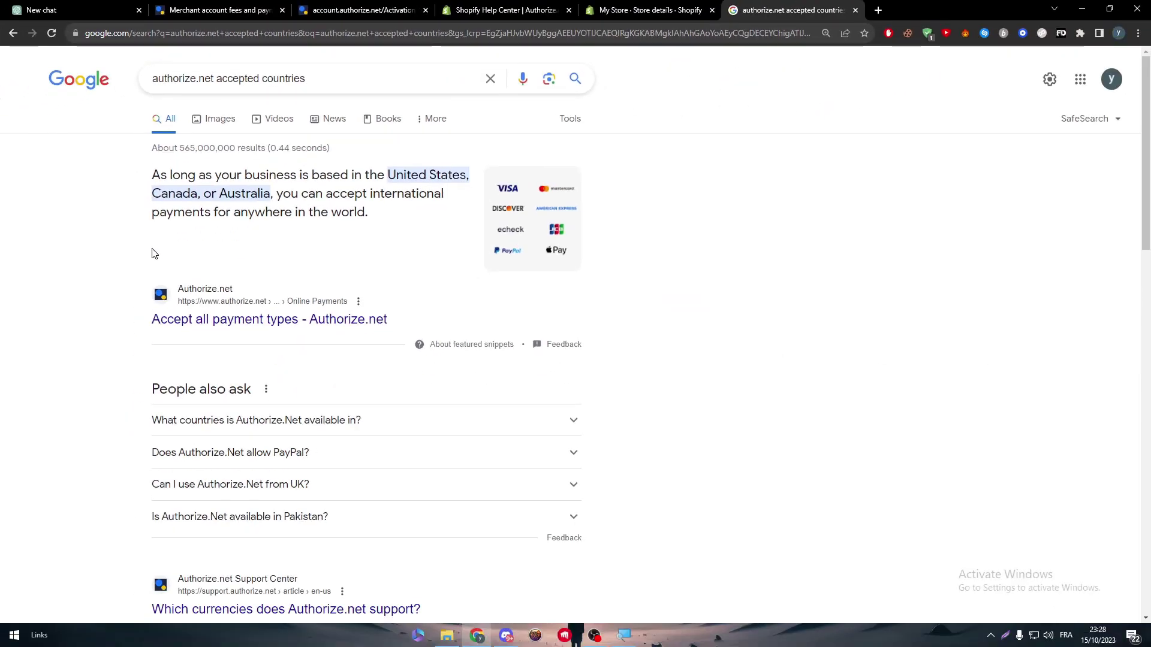
- Review the Authorize.net Help Center article, then return to the Store details settings
click(561, 8)
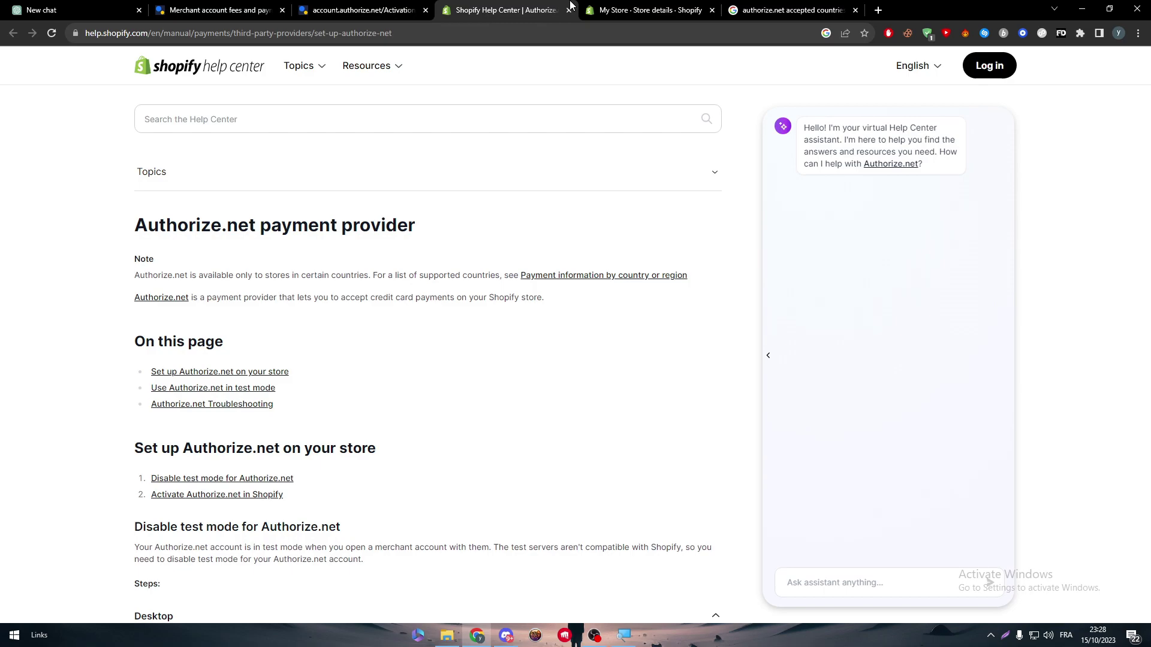
click(587, 9)
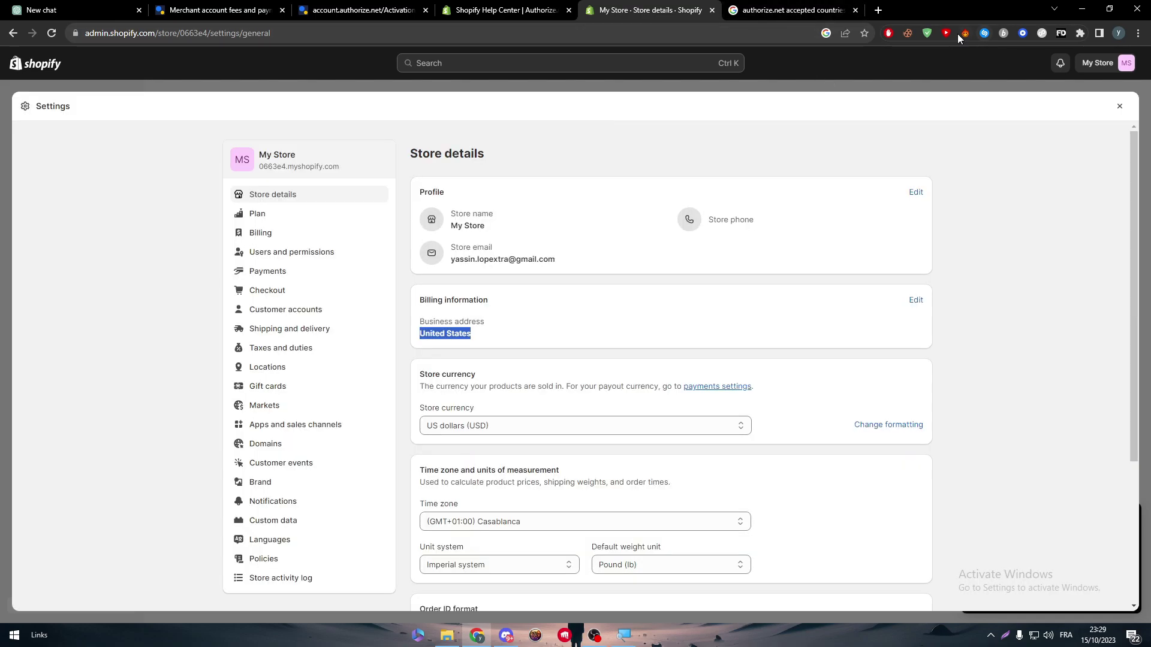
- Confirm Hola VPN is off with United States as location, then dismiss its popup
click(961, 34)
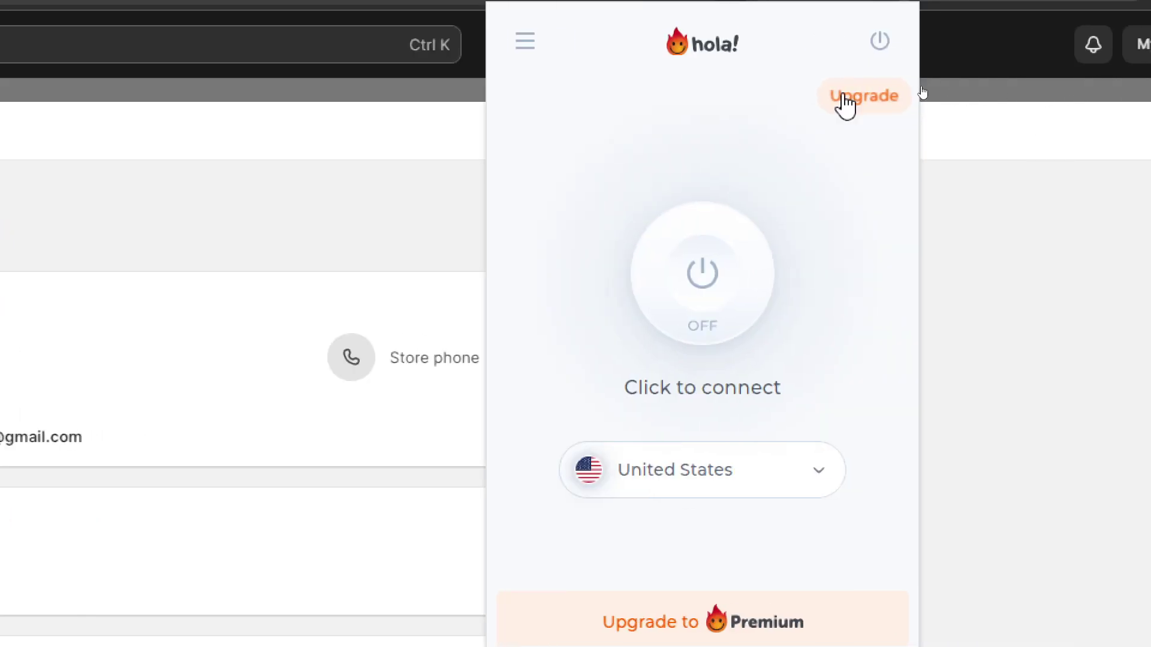
mouse_move(863, 45)
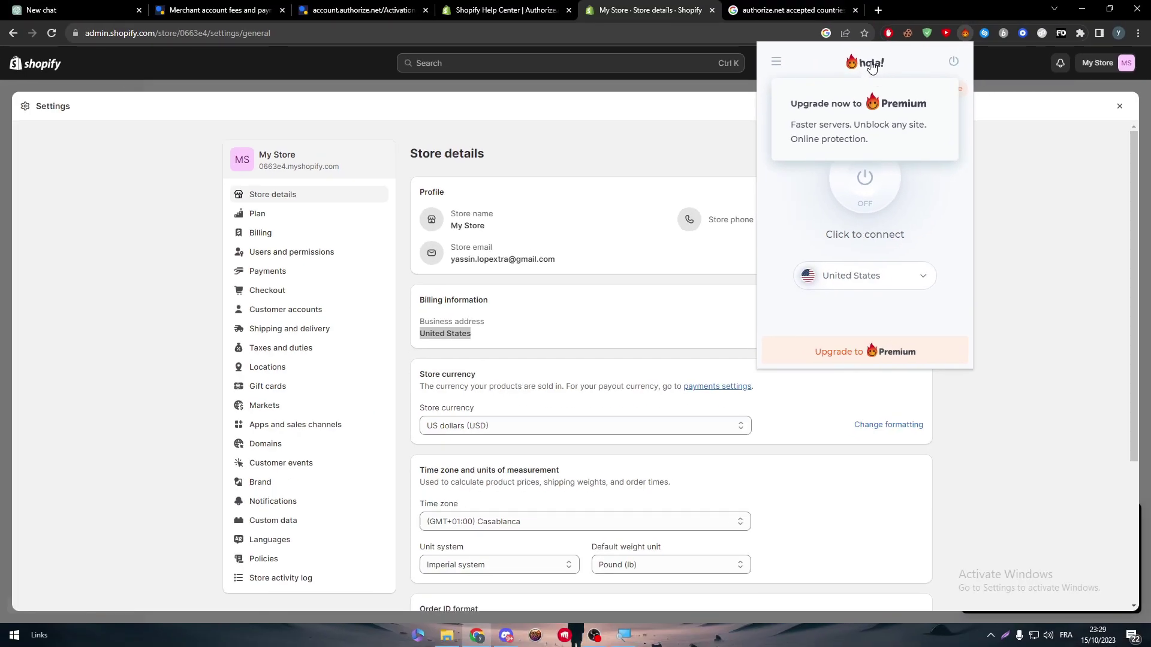
click(668, 165)
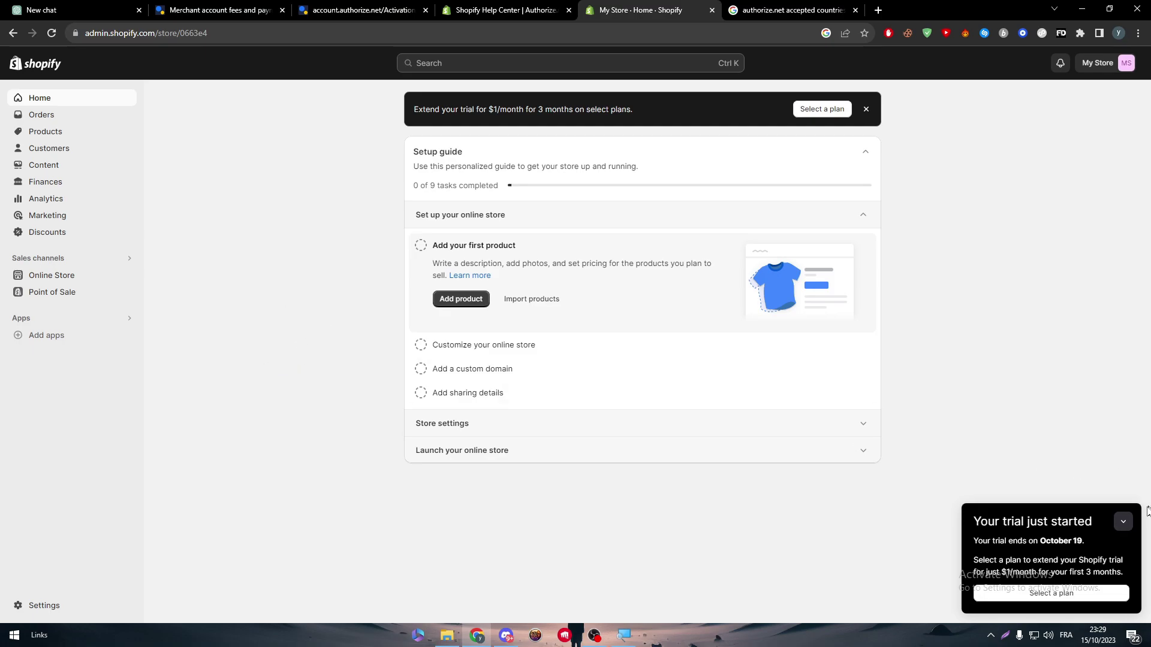
- Collapse the 'Your trial just started' notice on the Home page
click(1122, 521)
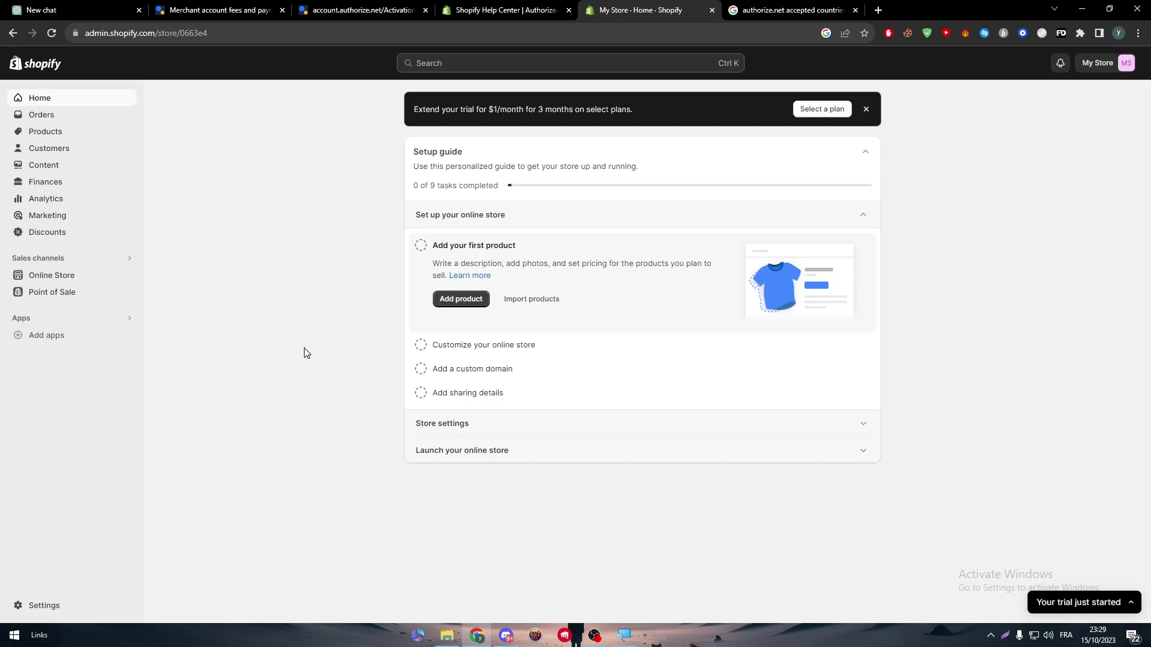